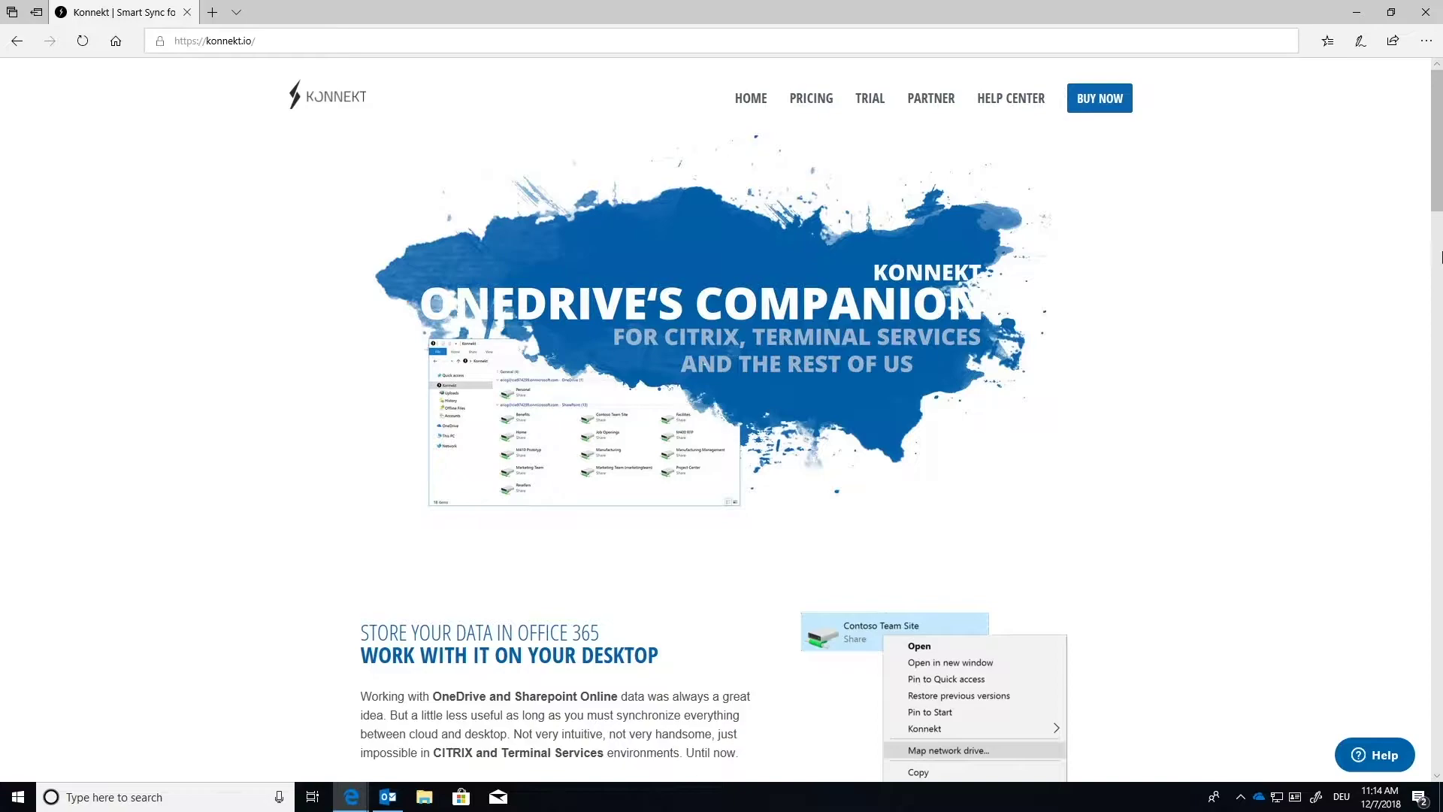
Request the Konnekt trial download for company Glueck Kanja, filling in the contact's name and email
{"action": "left_click_drag", "start_coordinate": [1440, 180], "coordinate": [1439, 84]}
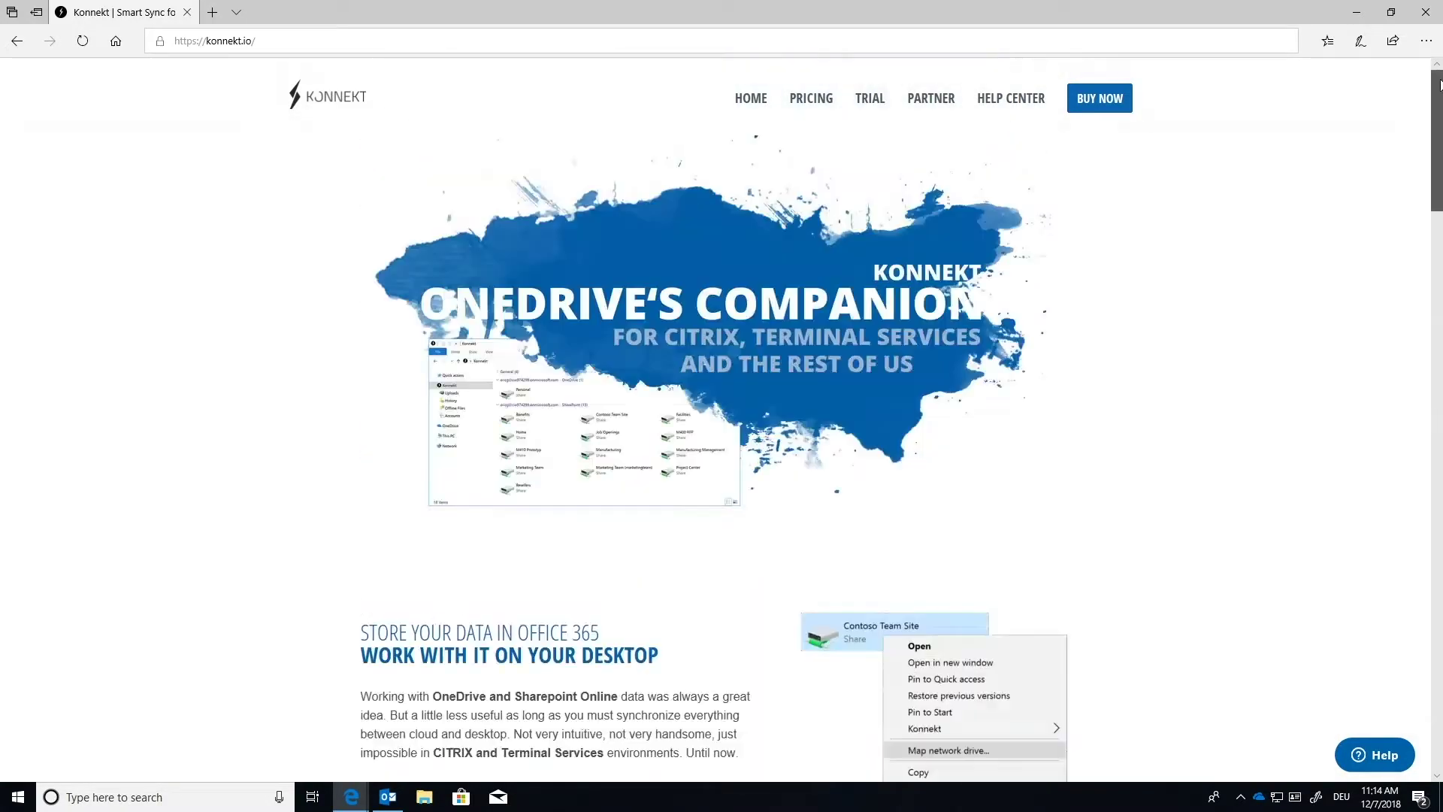
{"action": "left_click", "coordinate": [872, 105]}
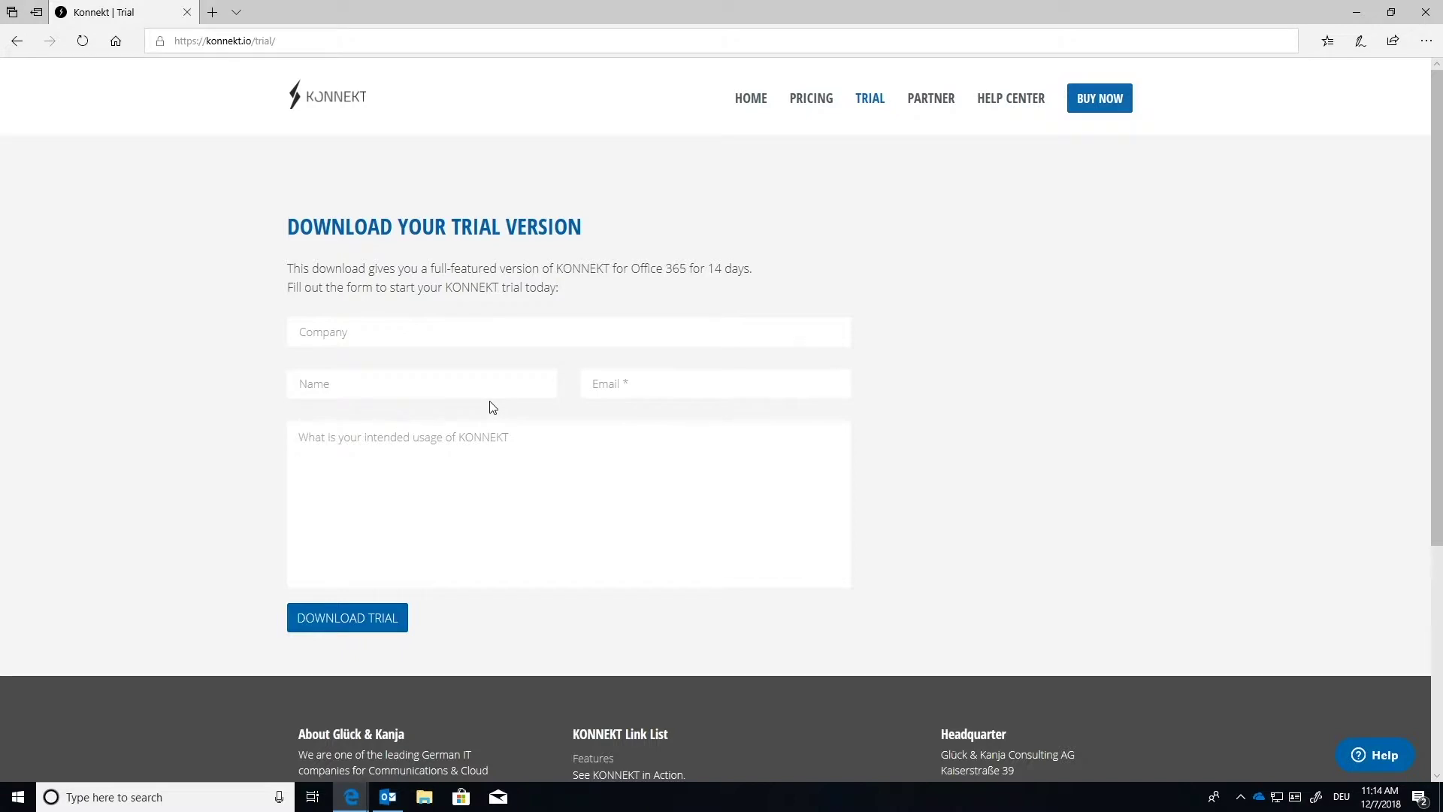
{"action": "left_click", "coordinate": [423, 332]}
{"action": "left_click", "coordinate": [406, 362]}
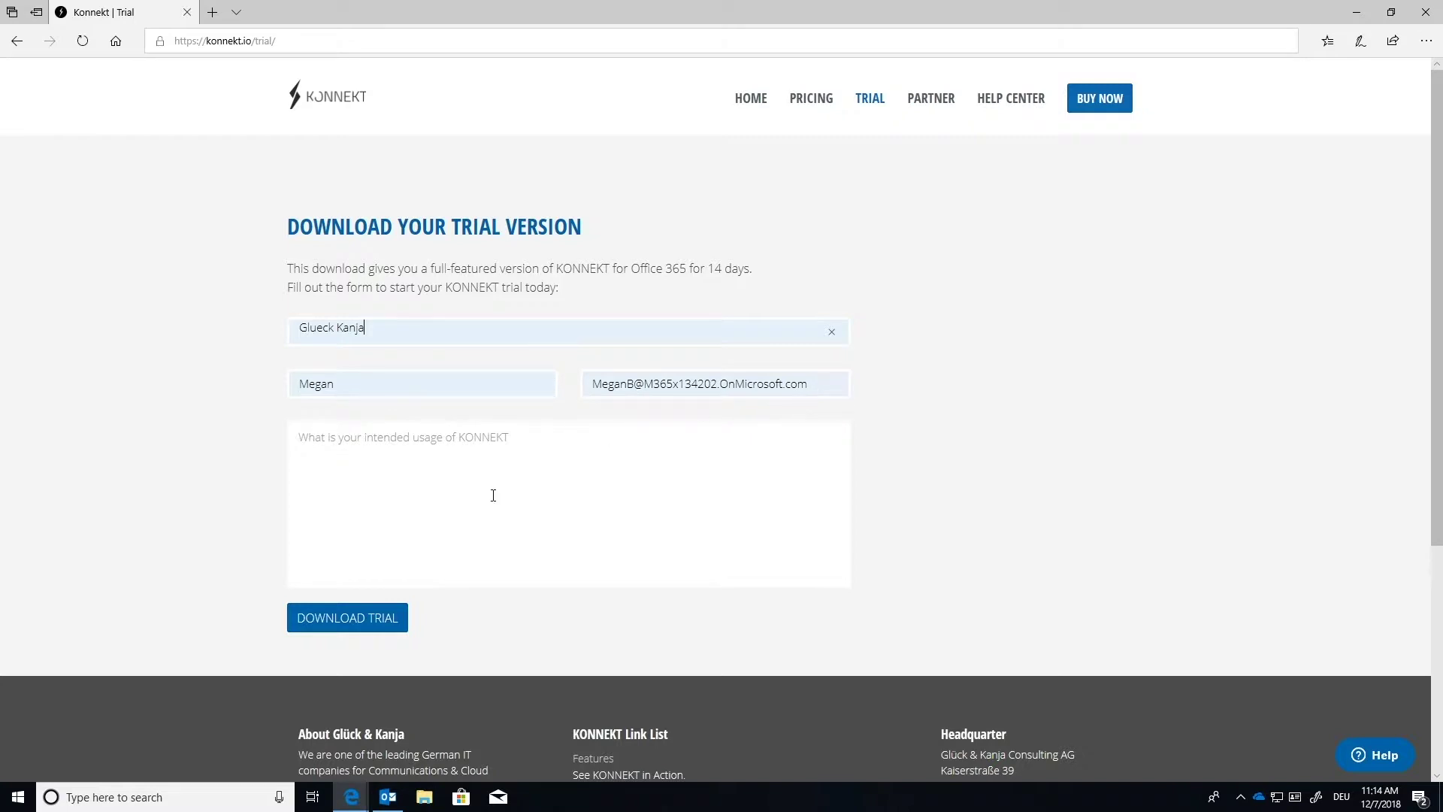
{"action": "left_click", "coordinate": [368, 618]}
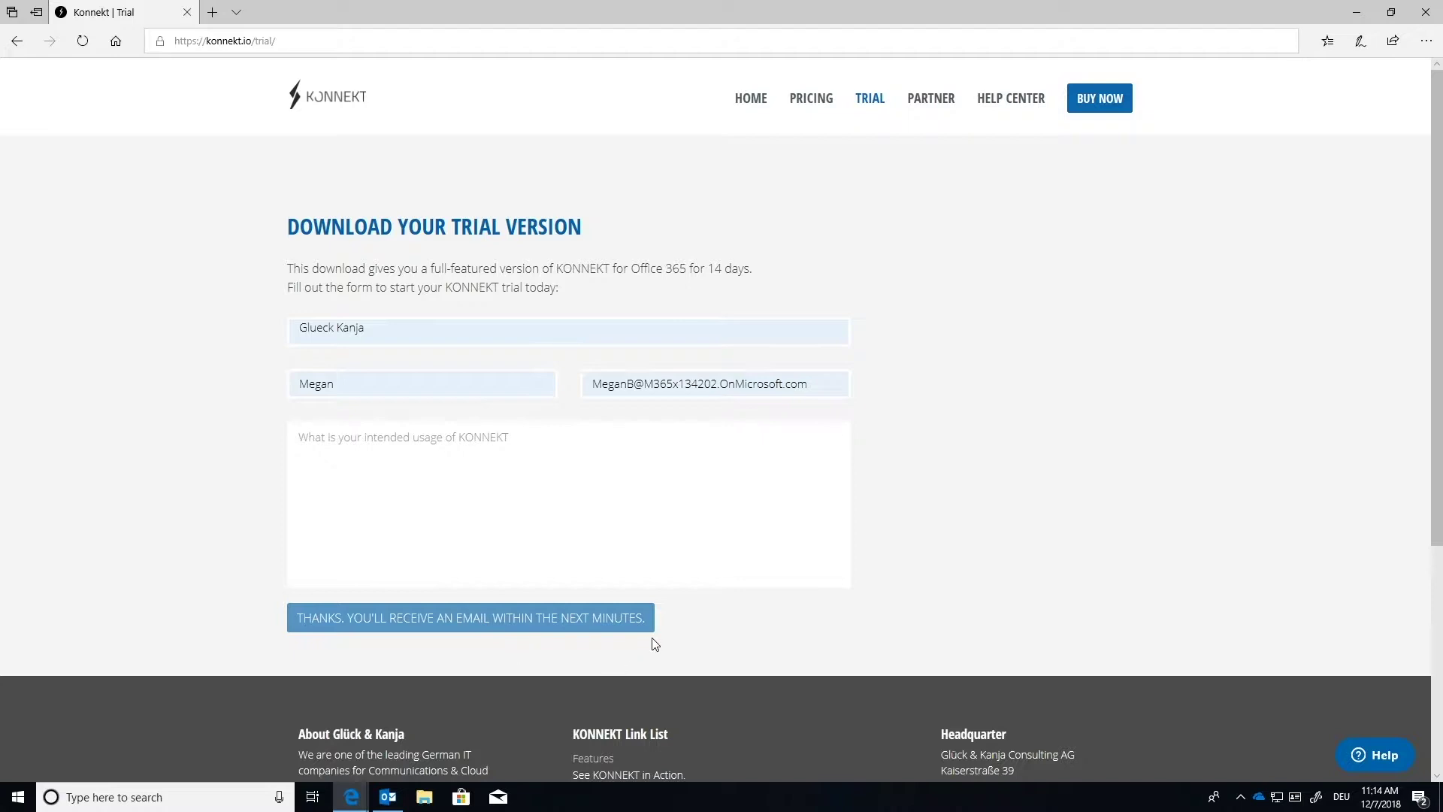
Download the 64-bit Konnekt 1.7.1 installer through the trial link in the newest Outlook email and run it
{"action": "left_click", "coordinate": [388, 800]}
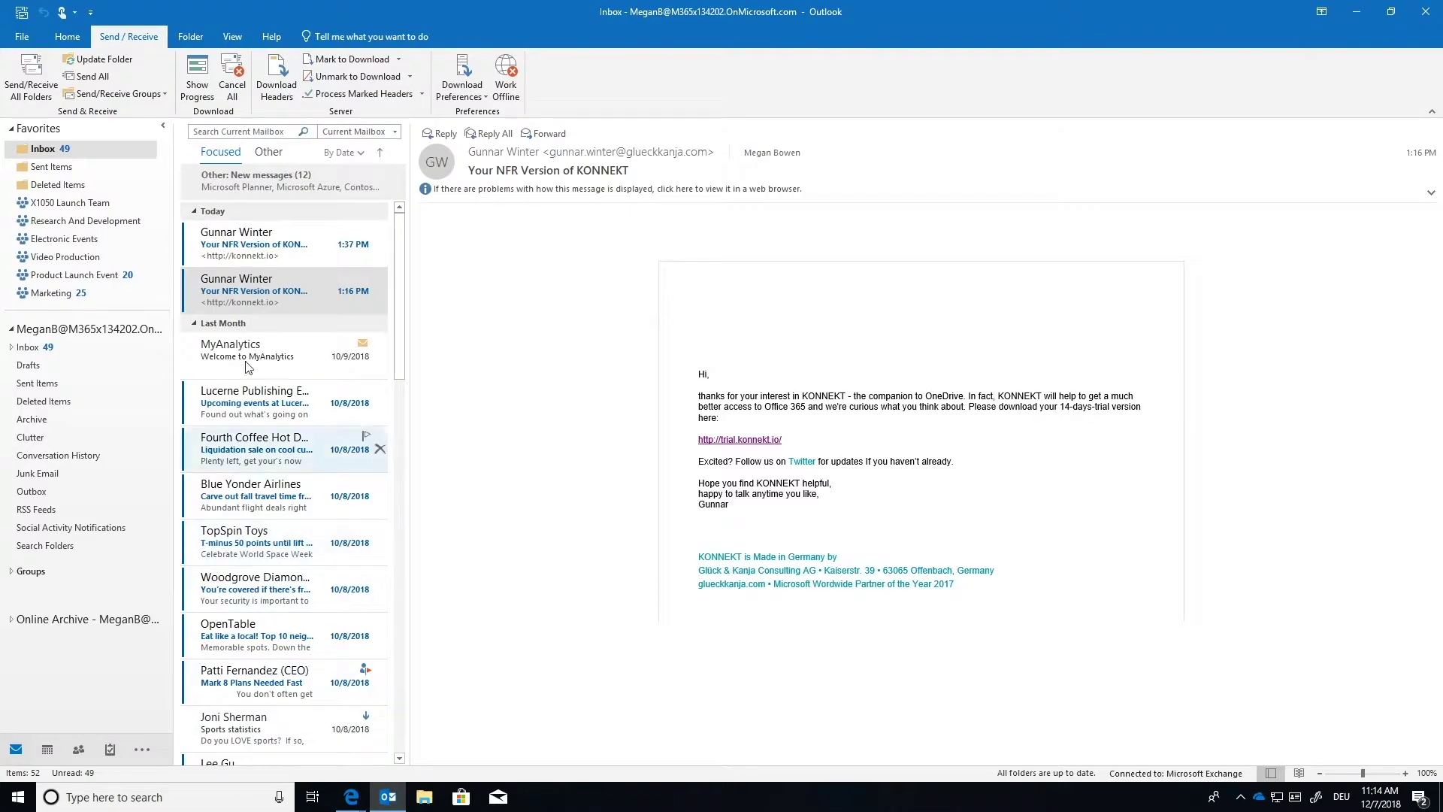
{"action": "left_click", "coordinate": [285, 243]}
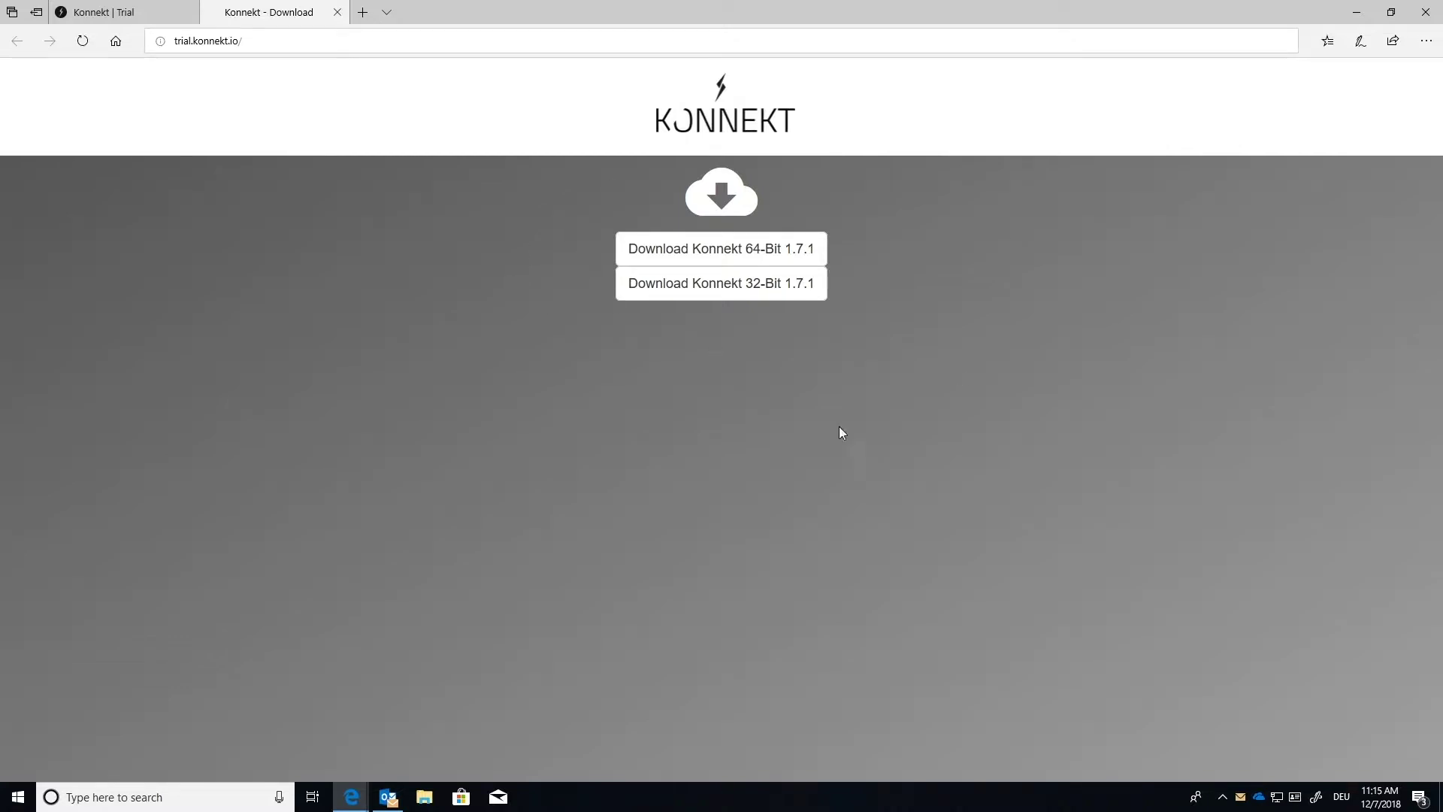
{"action": "left_click", "coordinate": [703, 253]}
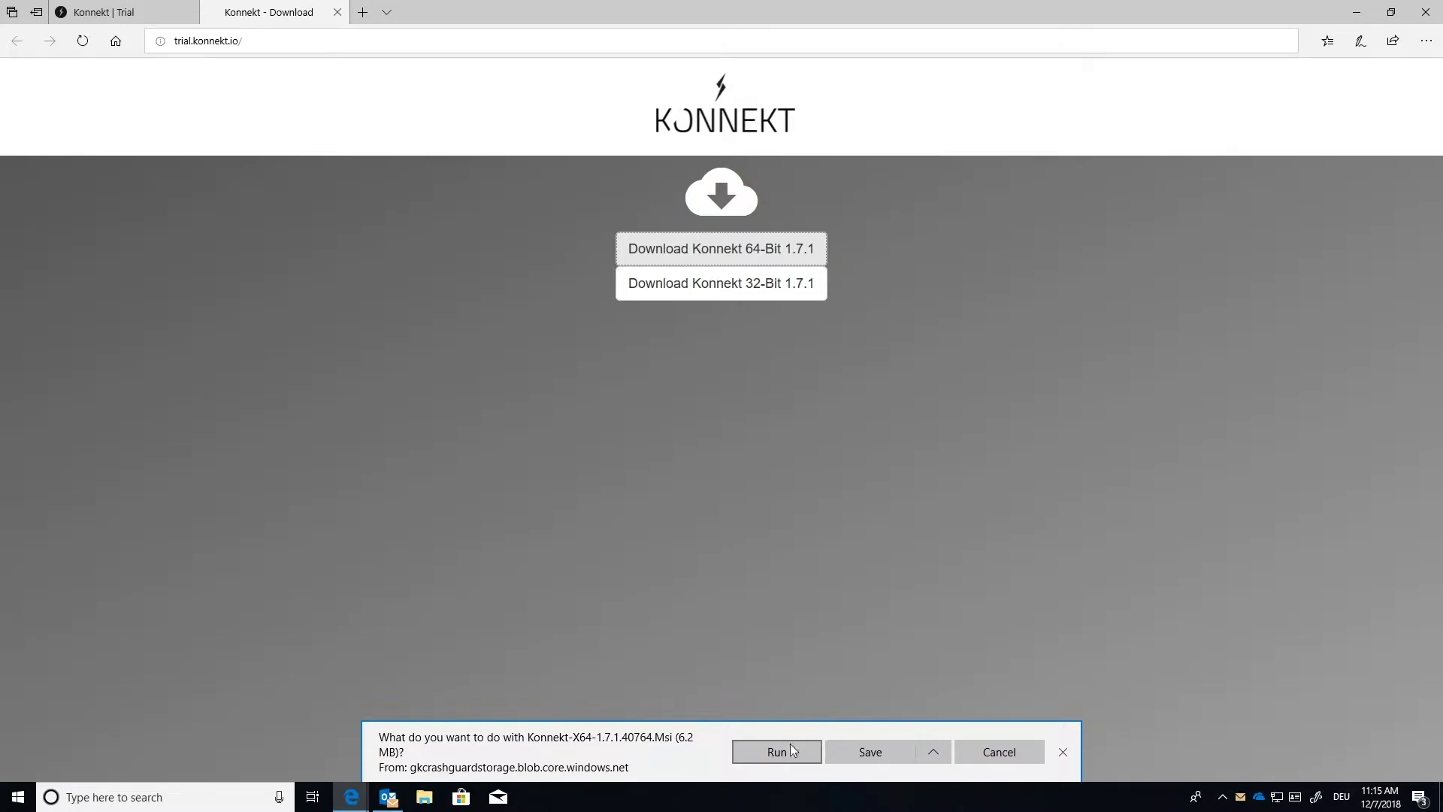
{"action": "left_click", "coordinate": [870, 756]}
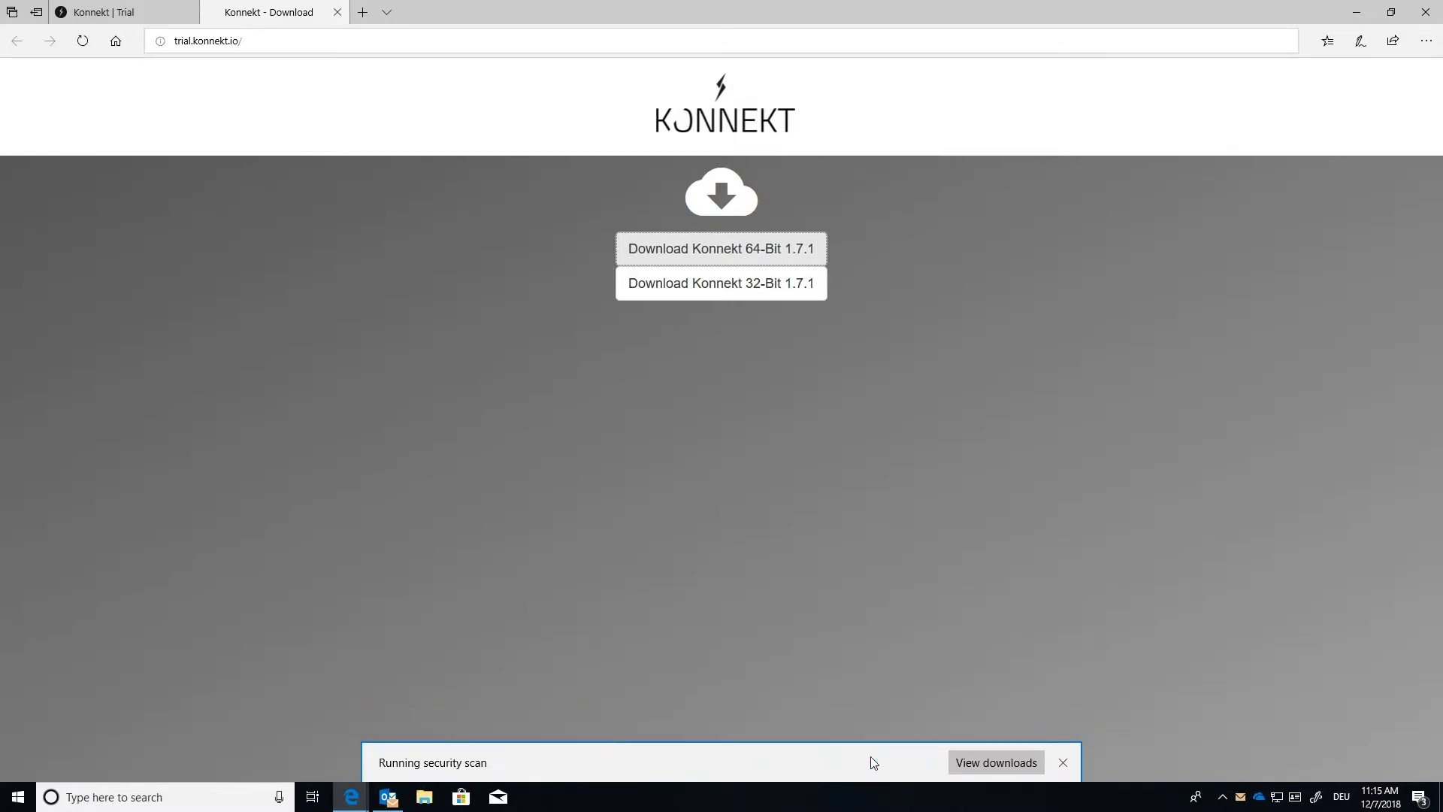
{"action": "left_click", "coordinate": [817, 759]}
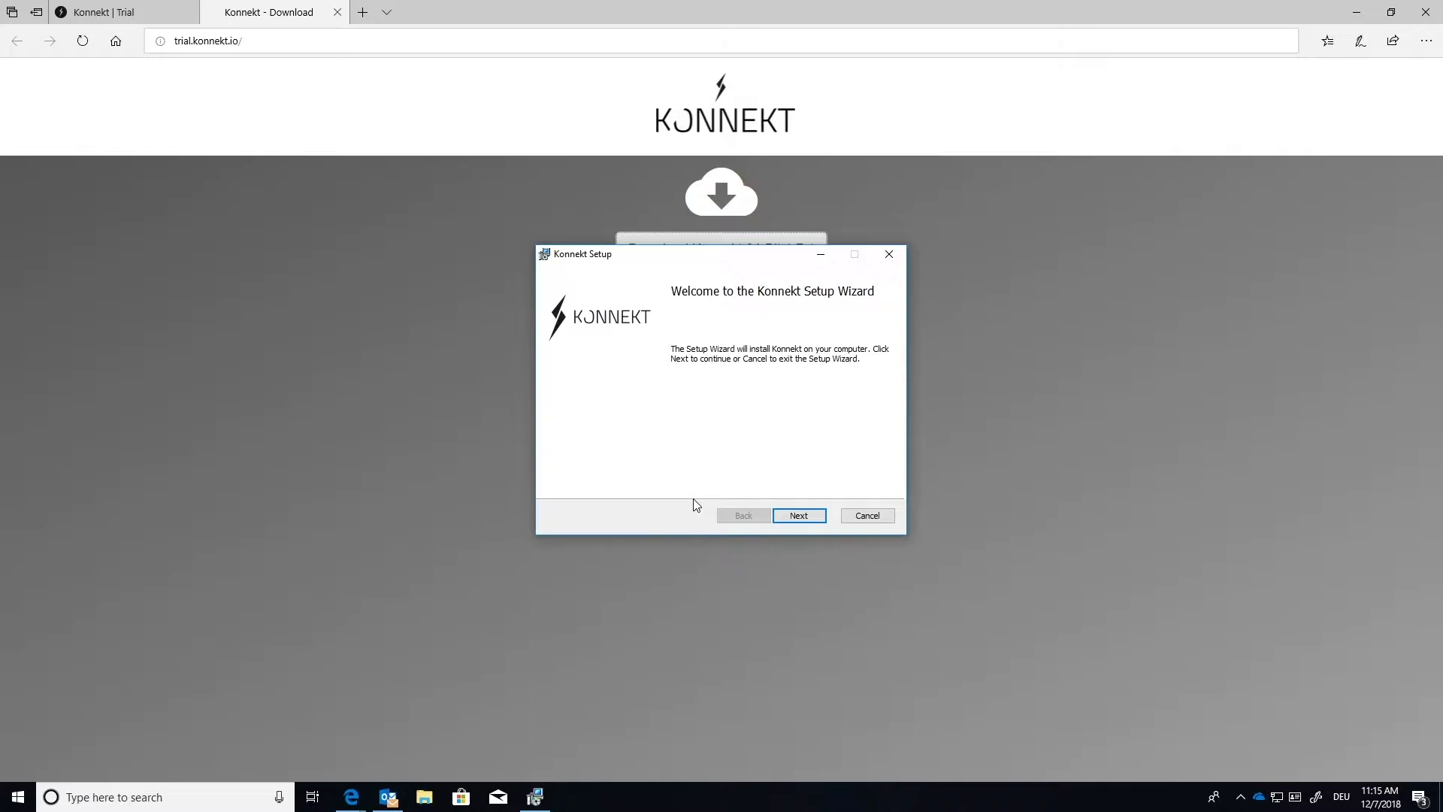
Install the evaluation version of Konnekt, accepting the license agreement, leaving the license key empty and allowing changes to the device
{"action": "left_click", "coordinate": [800, 516]}
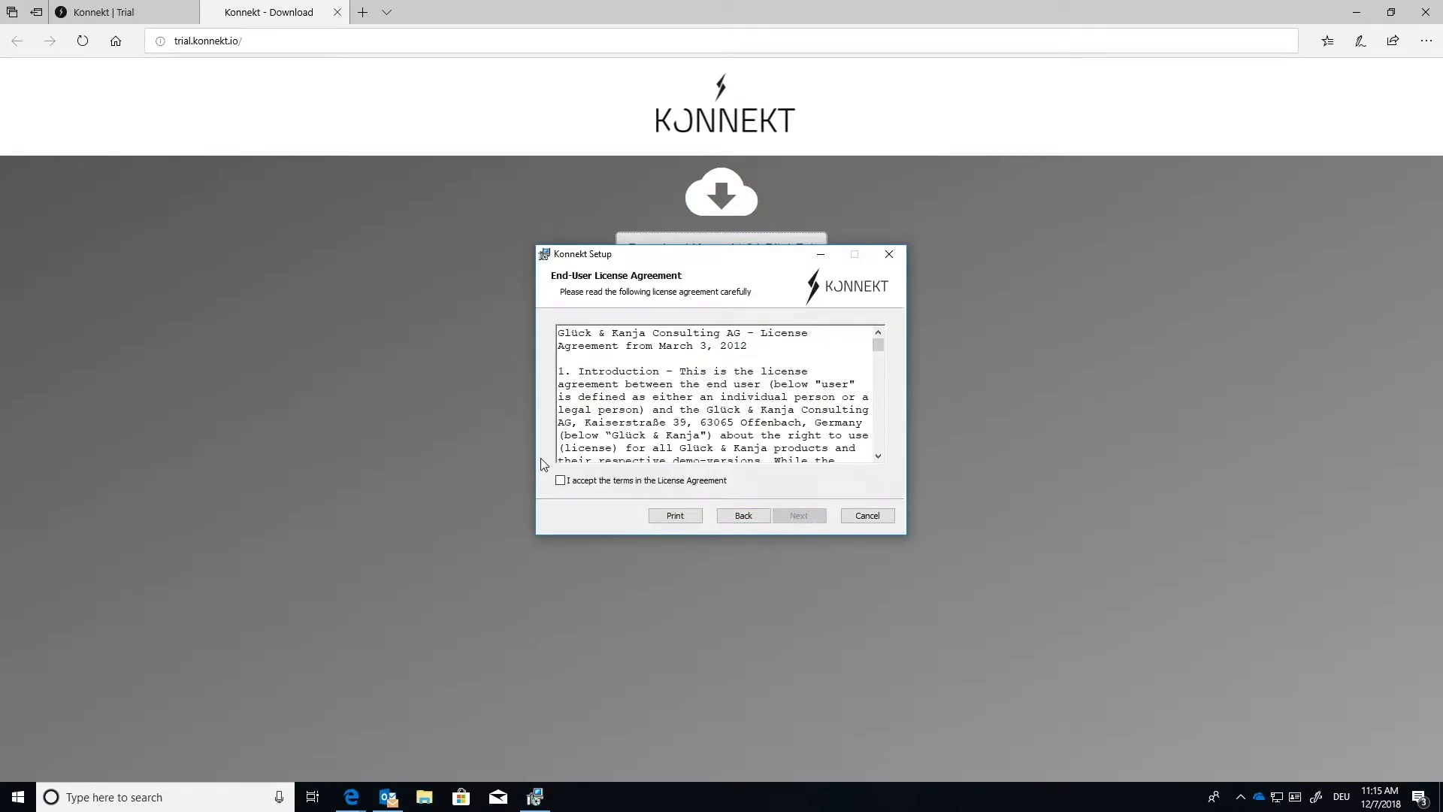
{"action": "left_click", "coordinate": [560, 481]}
{"action": "left_click", "coordinate": [795, 518]}
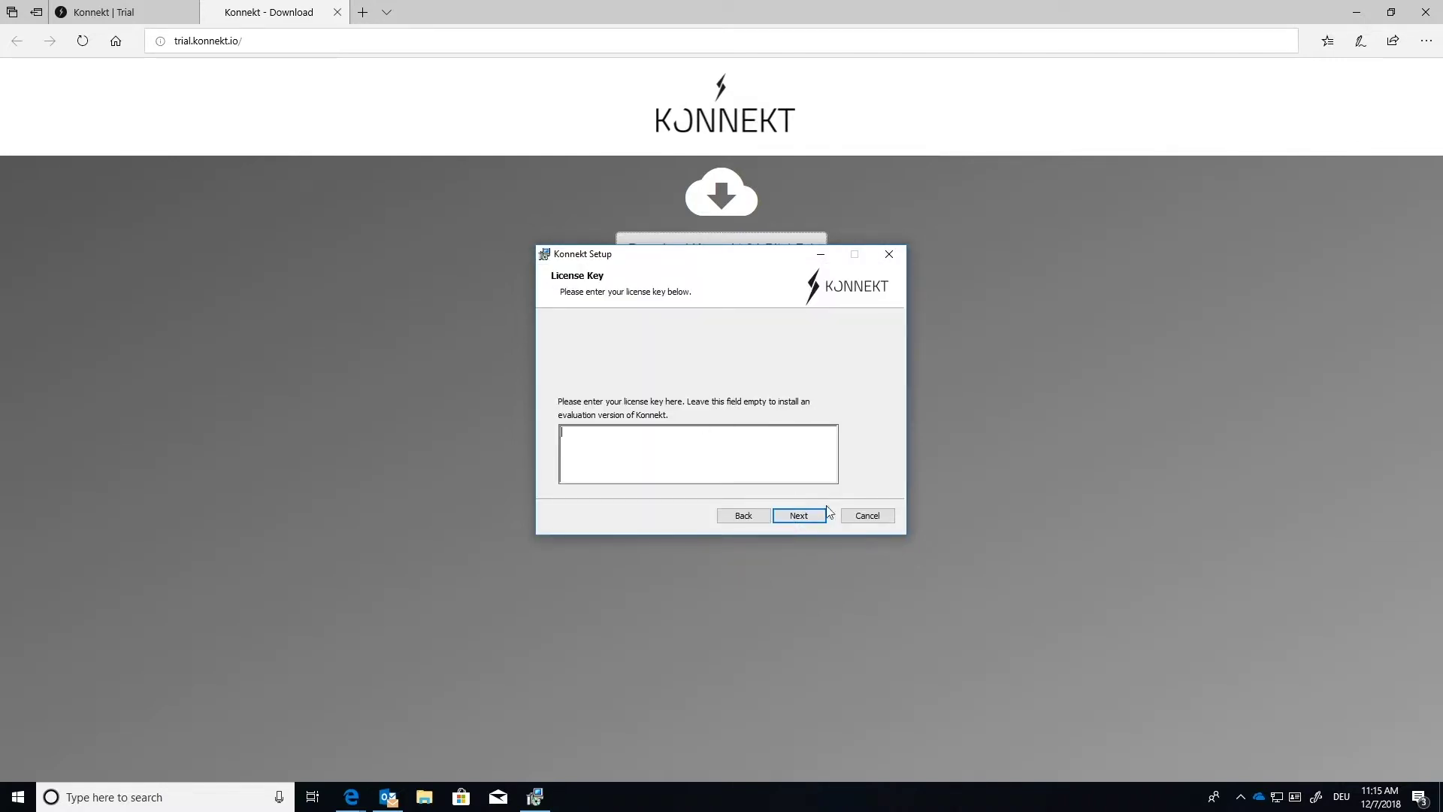
{"action": "left_click", "coordinate": [799, 516]}
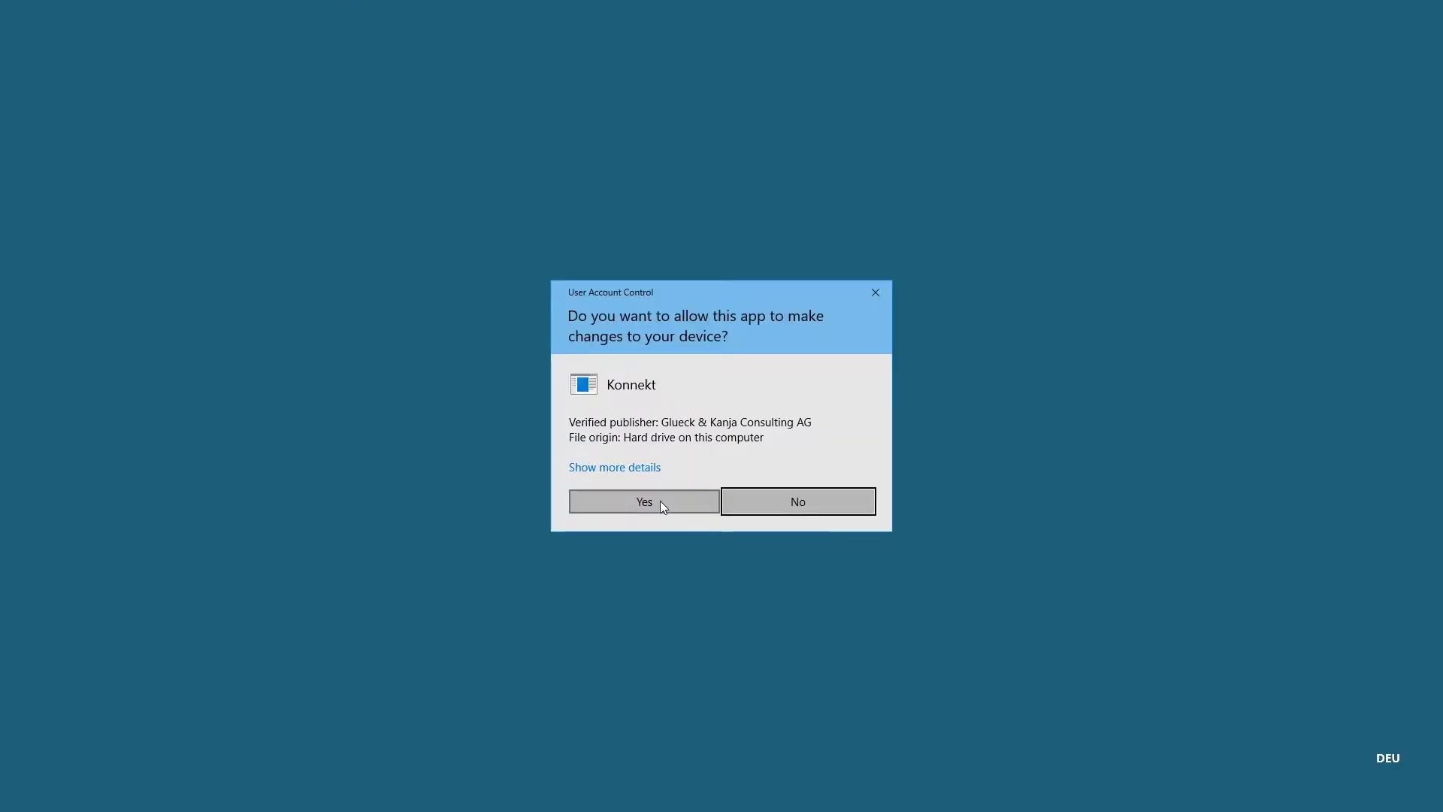
{"action": "left_click", "coordinate": [660, 501]}
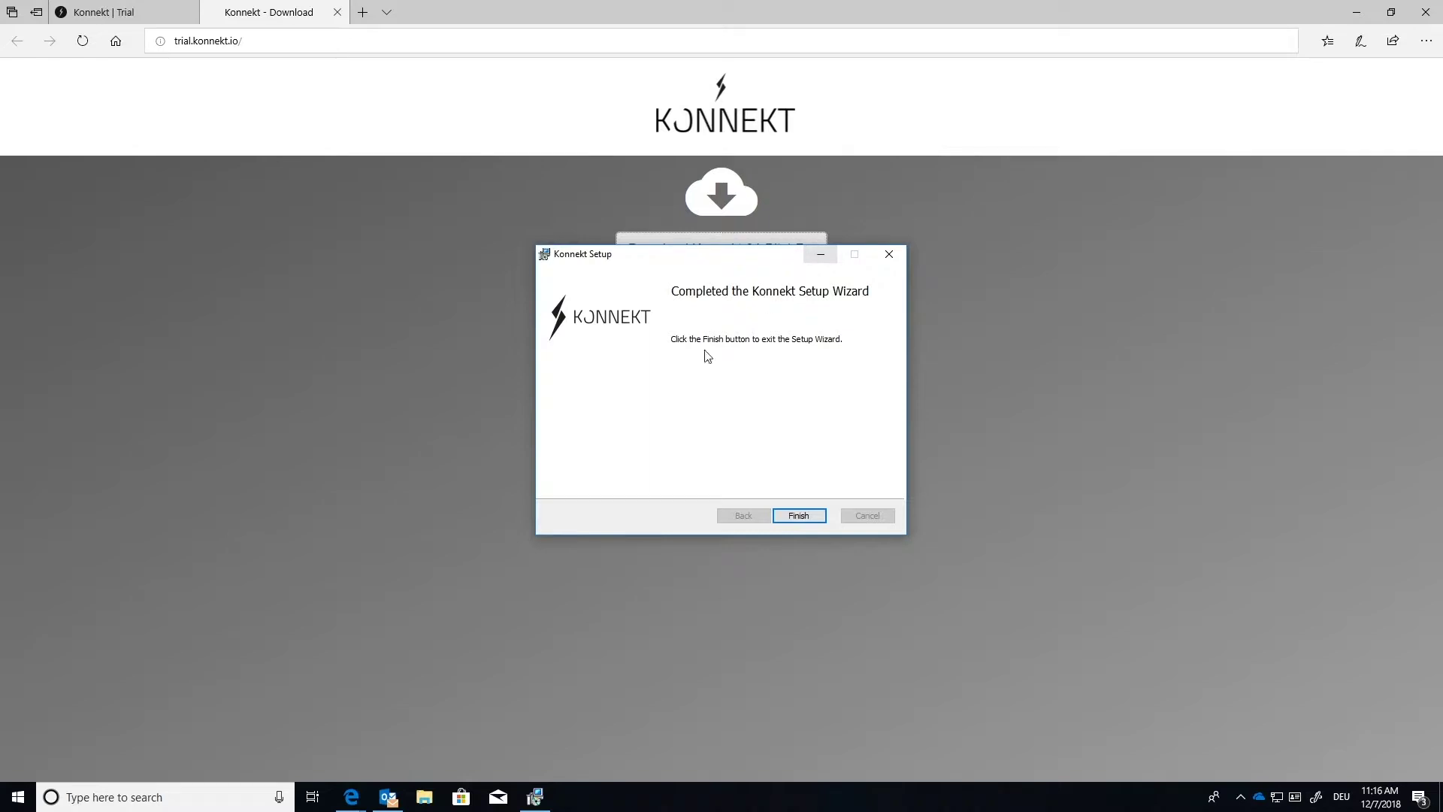
{"action": "left_click", "coordinate": [803, 521]}
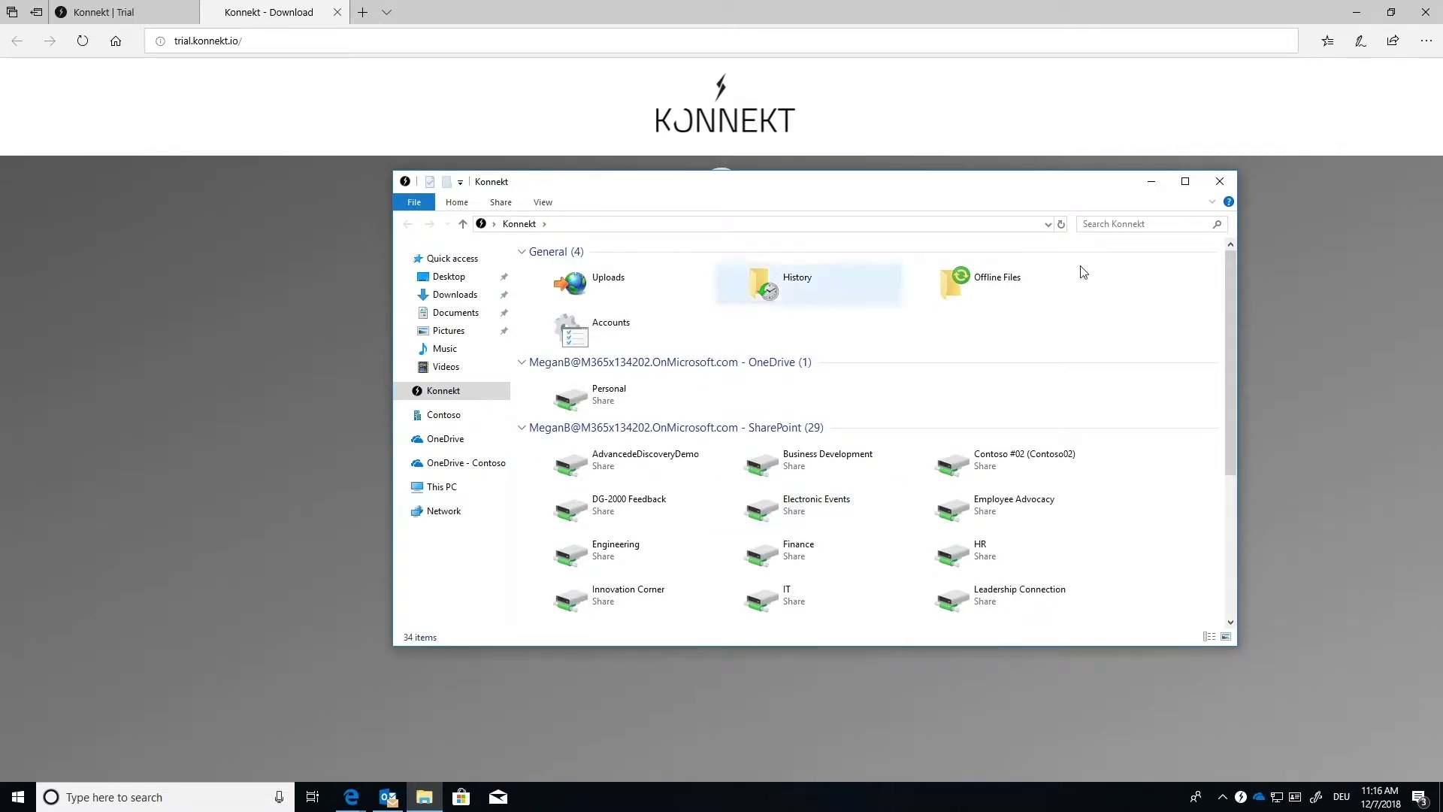
Close the Konnekt window and minimize the browser and Outlook to reach the desktop
{"action": "left_click", "coordinate": [1225, 181]}
{"action": "left_click", "coordinate": [1357, 12]}
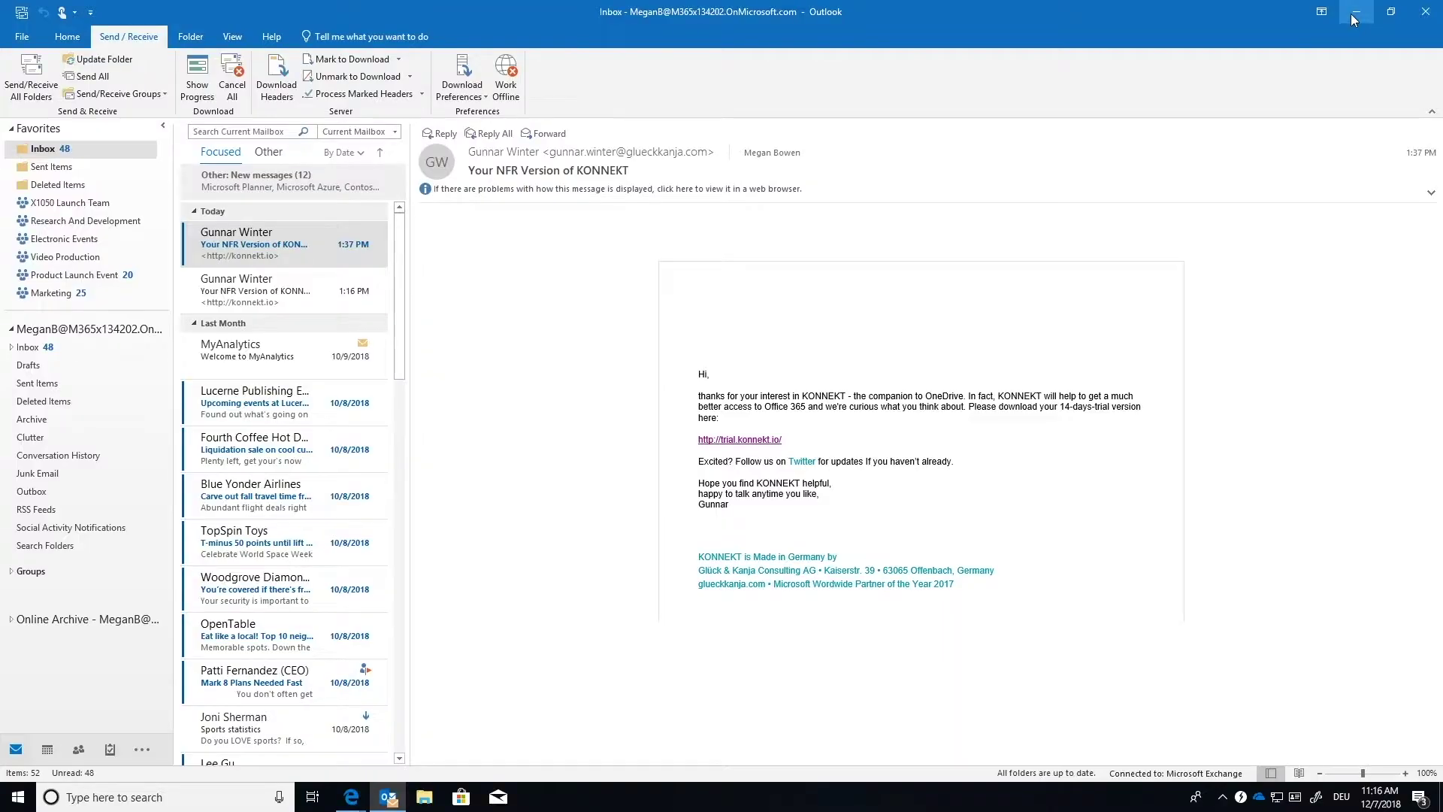
{"action": "left_click", "coordinate": [1357, 12]}
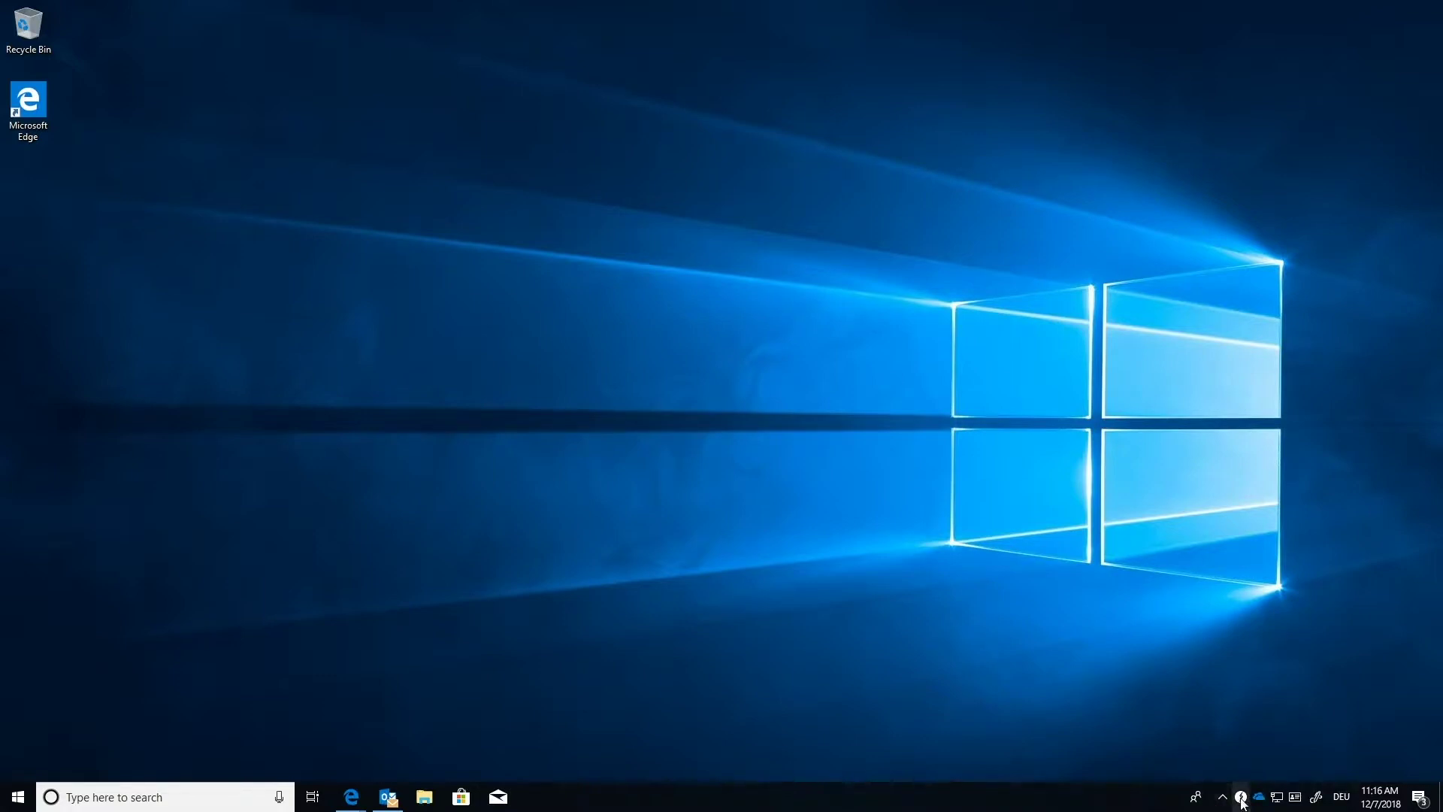
Move the Konnekt notification icon into the hidden icons, then open Konnekt from it and close its window
{"action": "left_click_drag", "start_coordinate": [1244, 802], "coordinate": [1263, 743]}
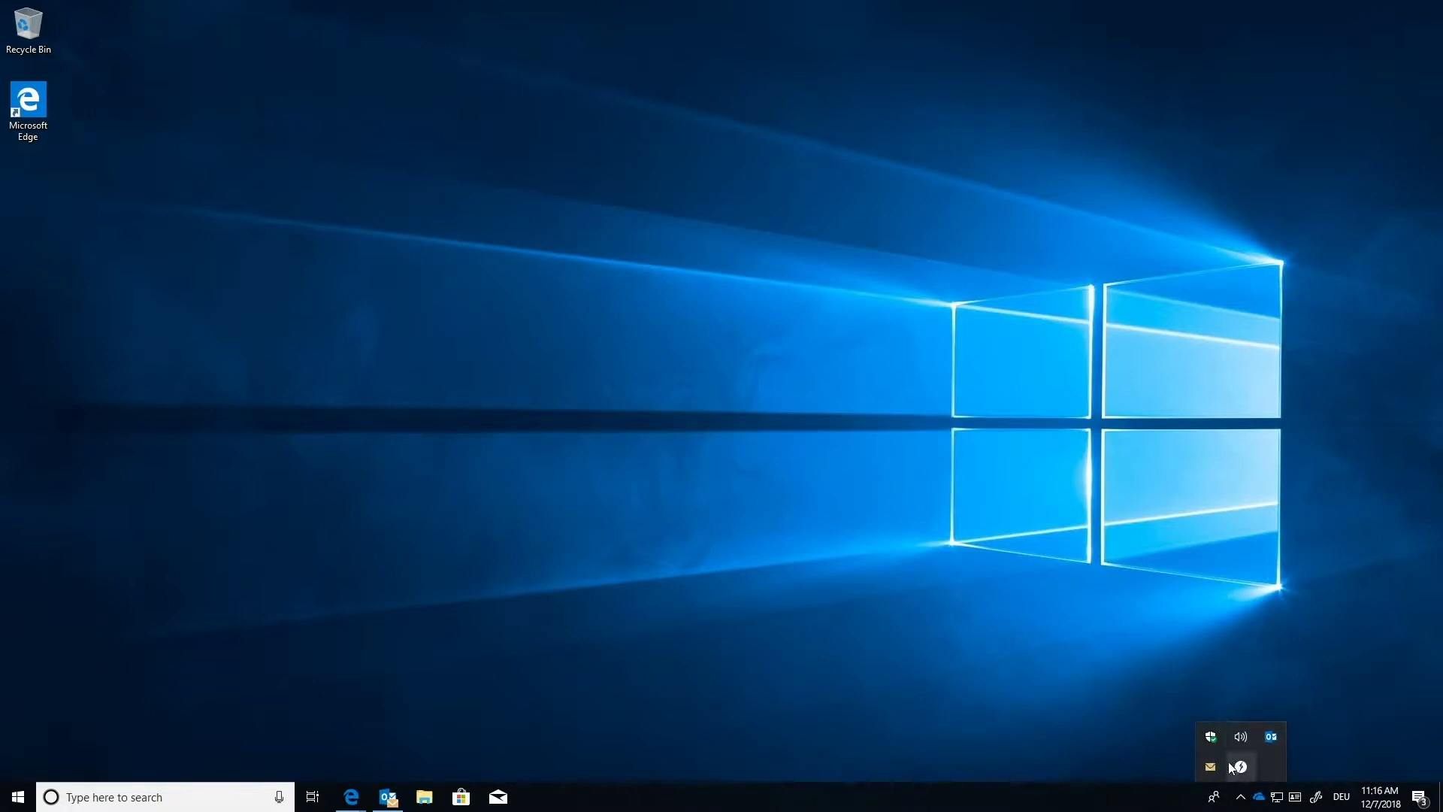
{"action": "left_click", "coordinate": [1240, 768]}
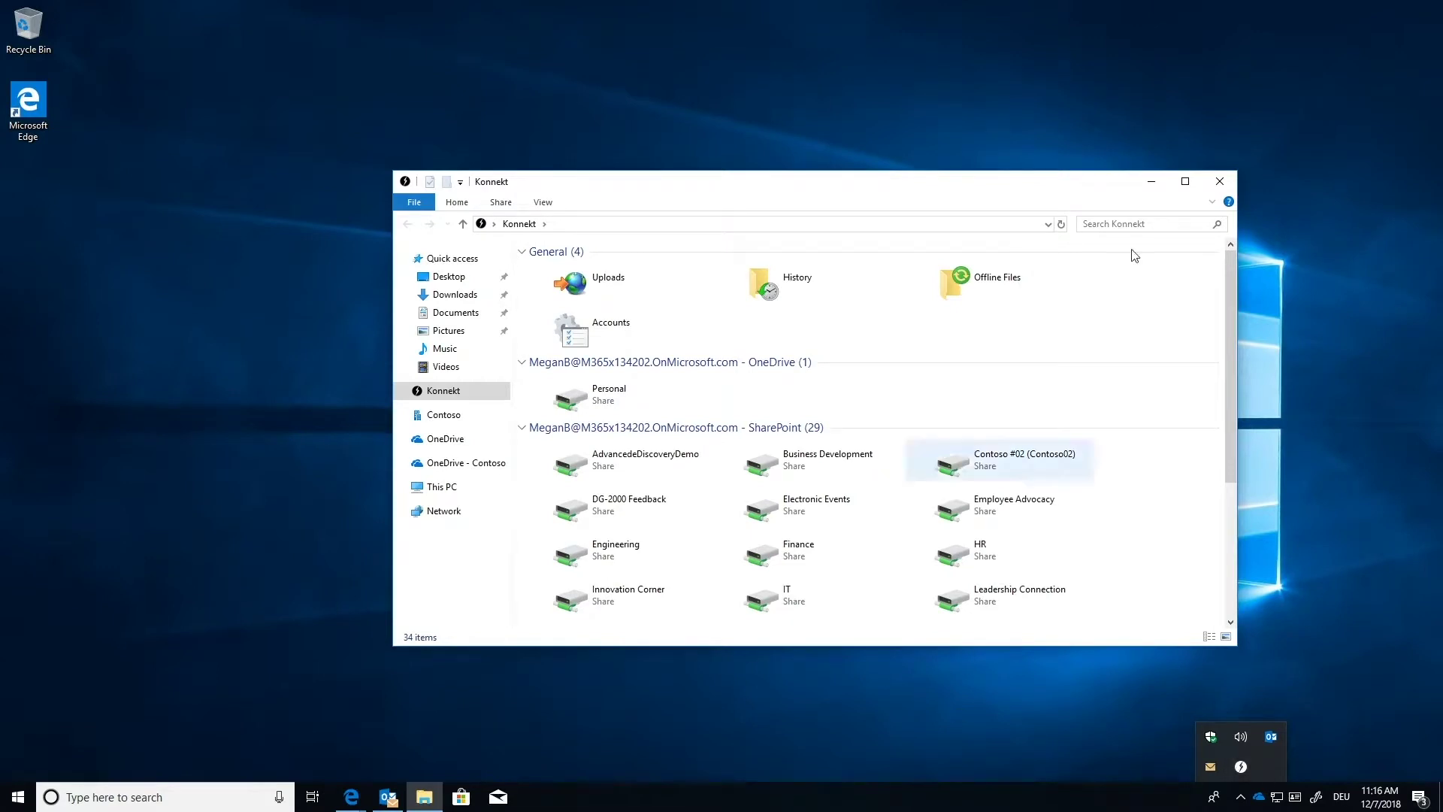
{"action": "left_click", "coordinate": [1218, 183]}
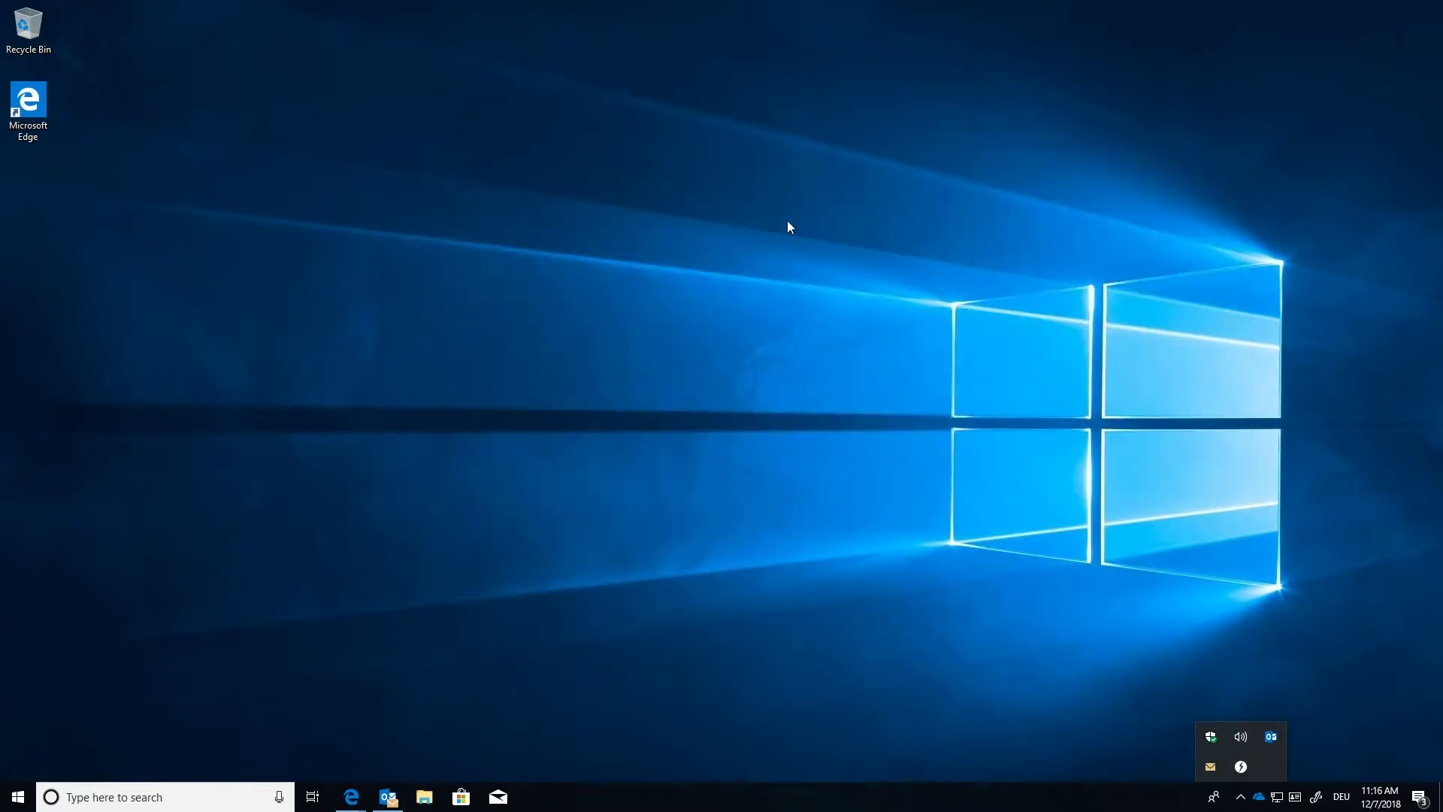
Look at the Konnekt entry in File Explorer, then search Windows for "konnekt" and launch the desktop app
{"action": "left_click", "coordinate": [430, 801]}
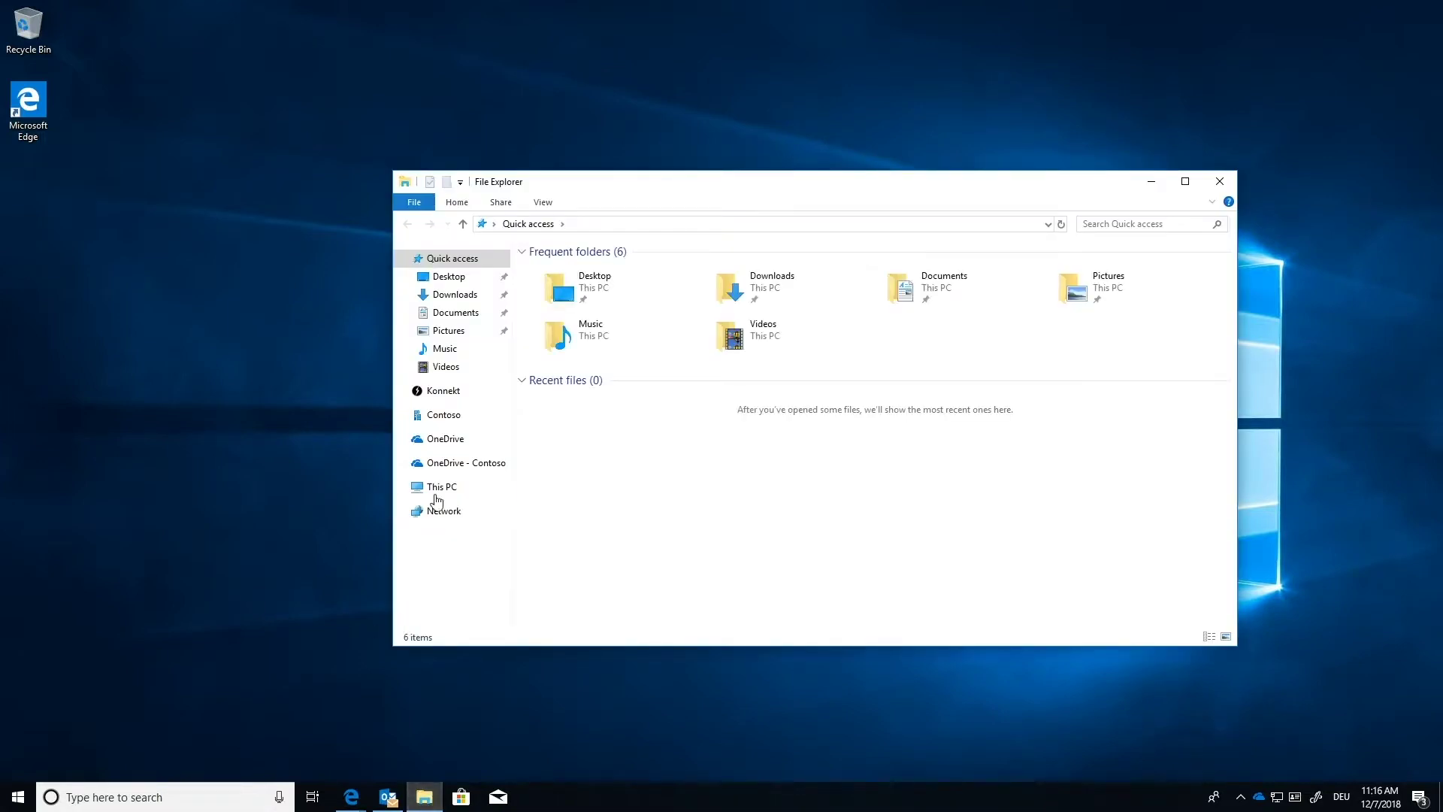
{"action": "left_click", "coordinate": [1220, 181]}
{"action": "left_click", "coordinate": [188, 796]}
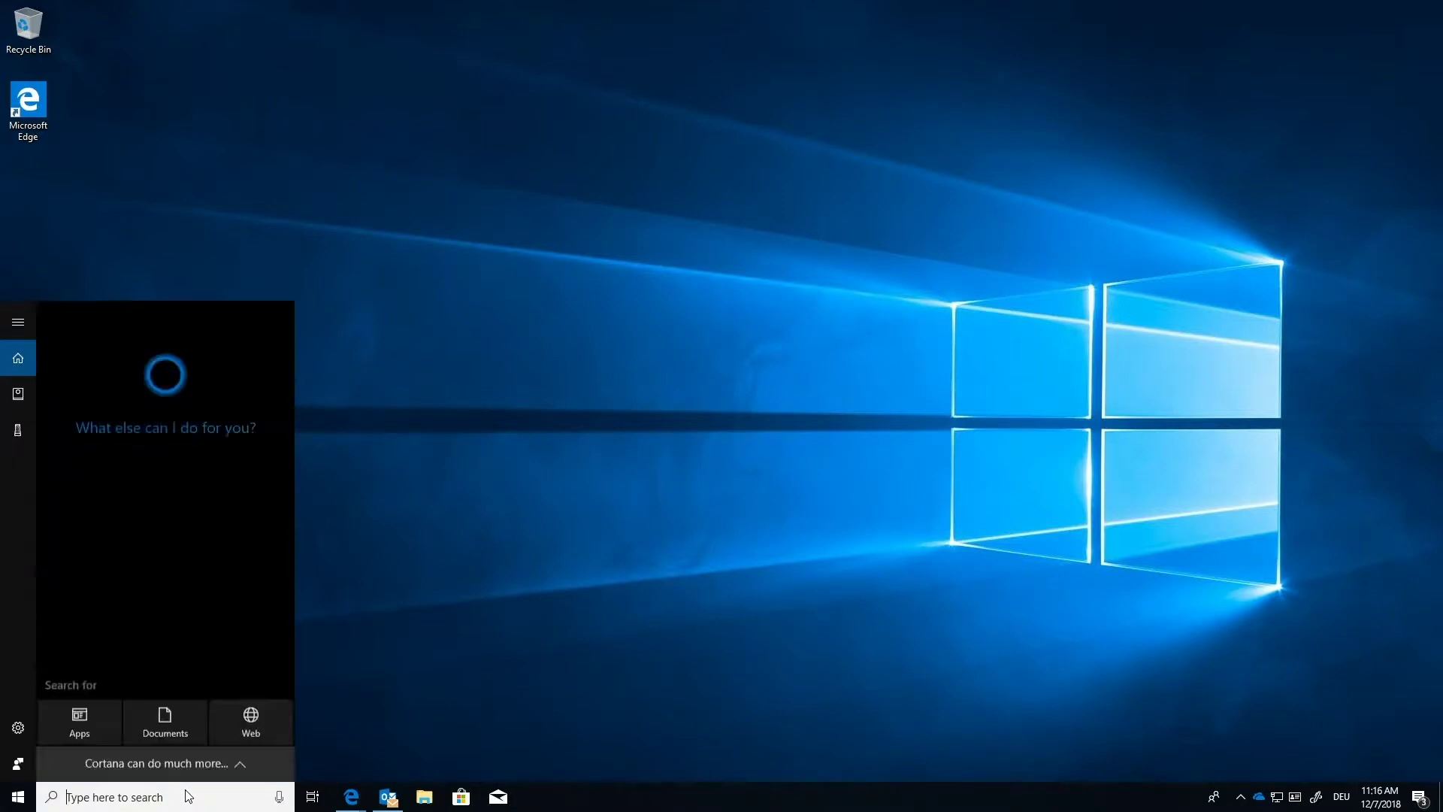
{"action": "type", "text": "konnekt"}
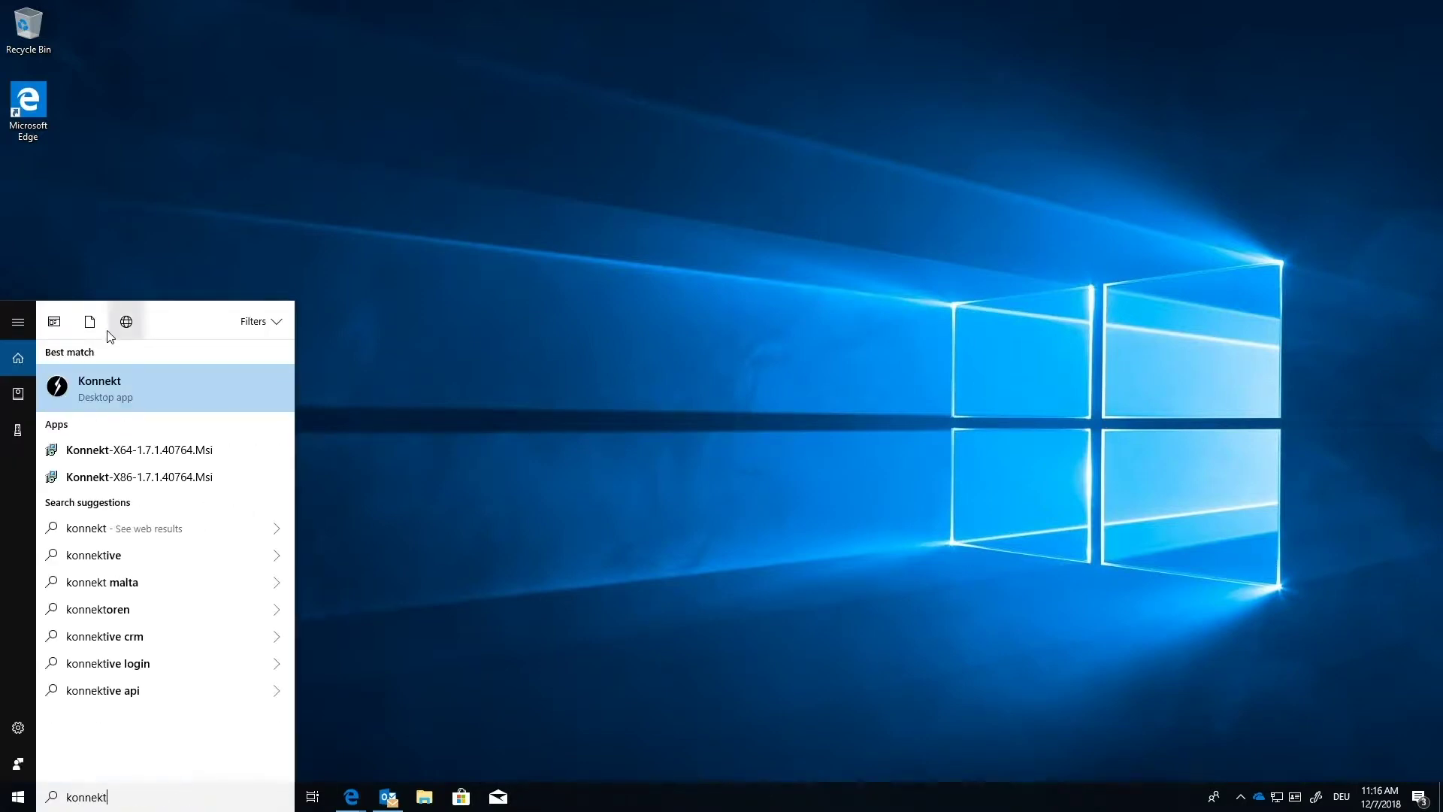
{"action": "left_click", "coordinate": [97, 388]}
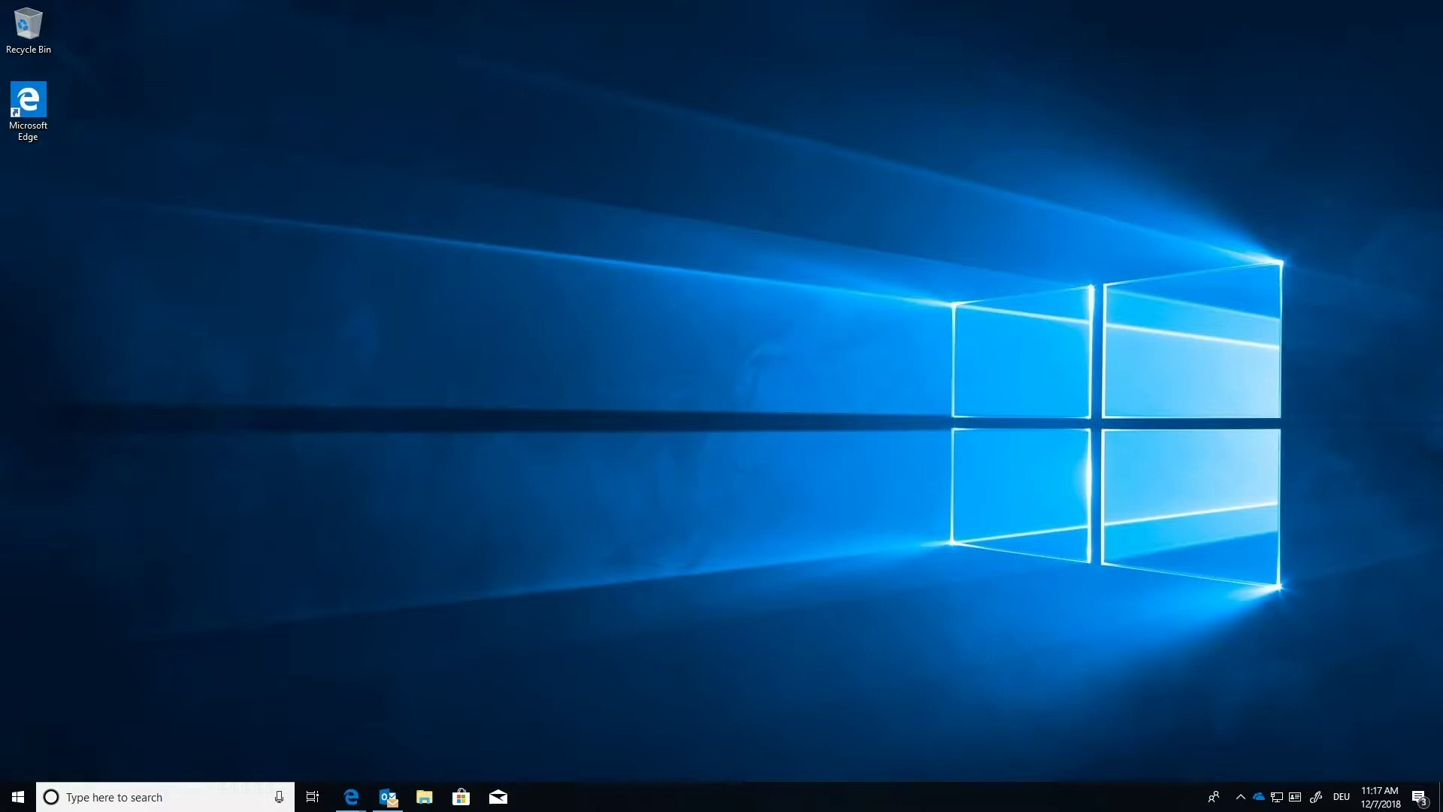
Open Konnekt from the hidden notification icons and enlarge its window to show all the SharePoint shares
{"action": "left_click", "coordinate": [1241, 796]}
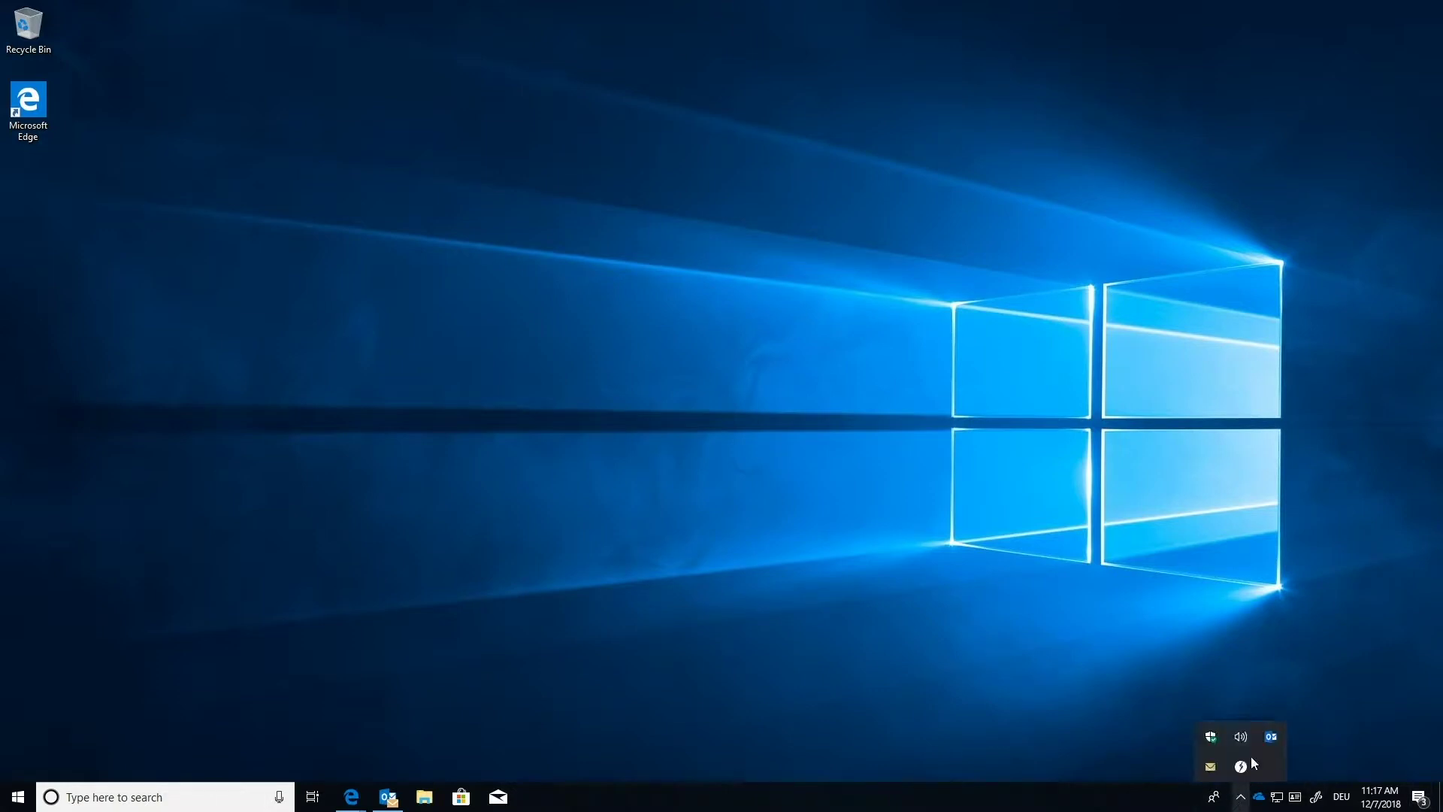
{"action": "left_click", "coordinate": [1242, 767]}
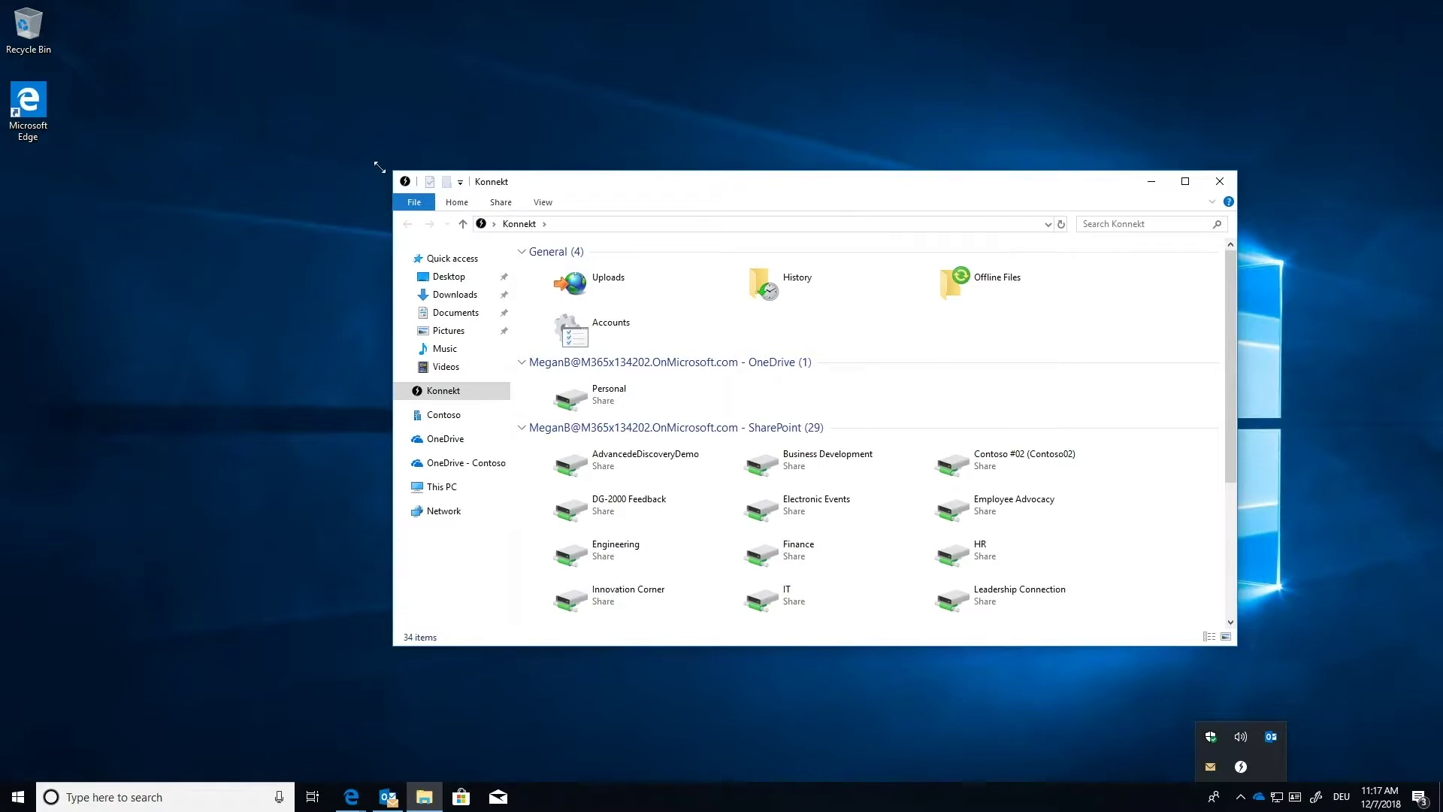
{"action": "left_click_drag", "start_coordinate": [392, 171], "coordinate": [102, 54]}
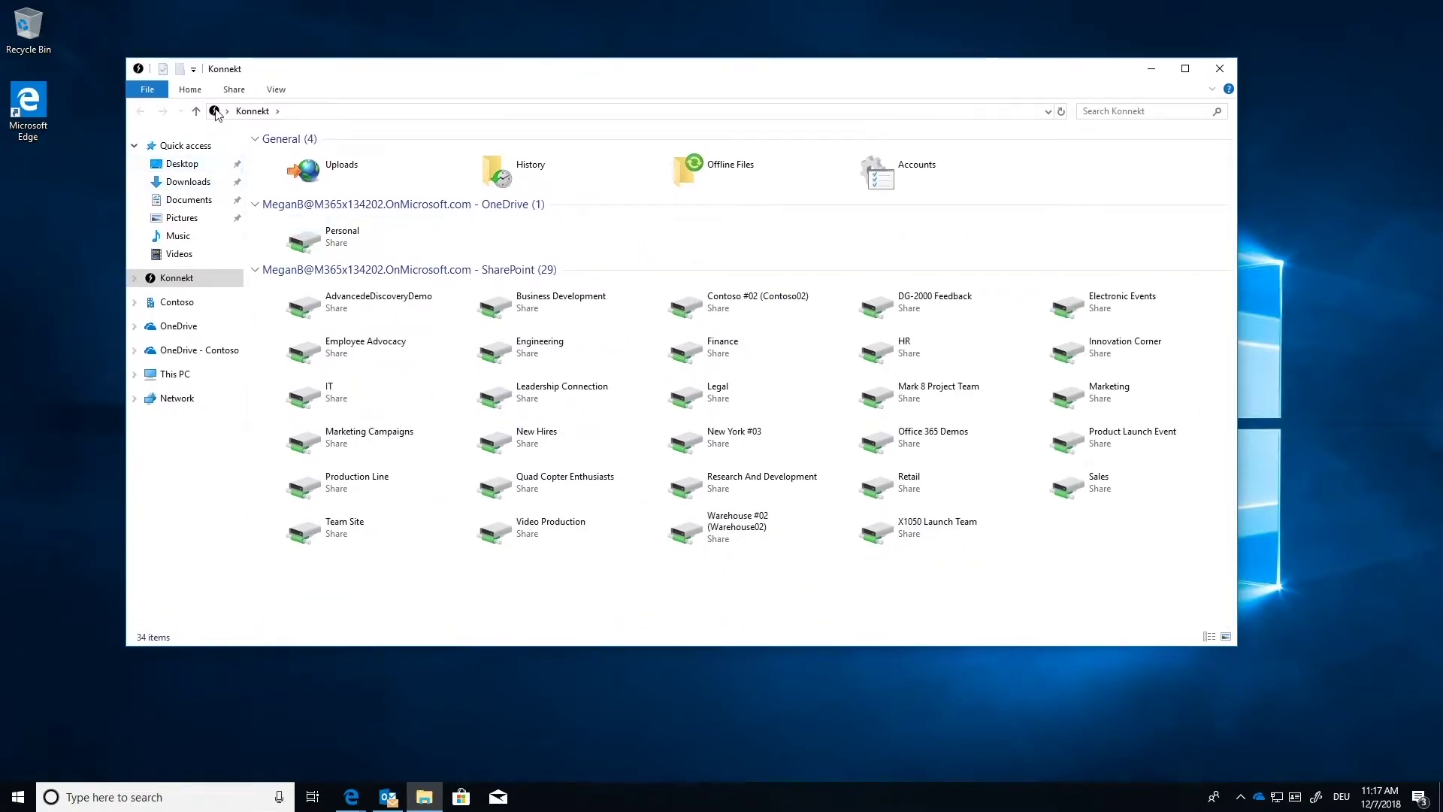
{"action": "left_click", "coordinate": [183, 282]}
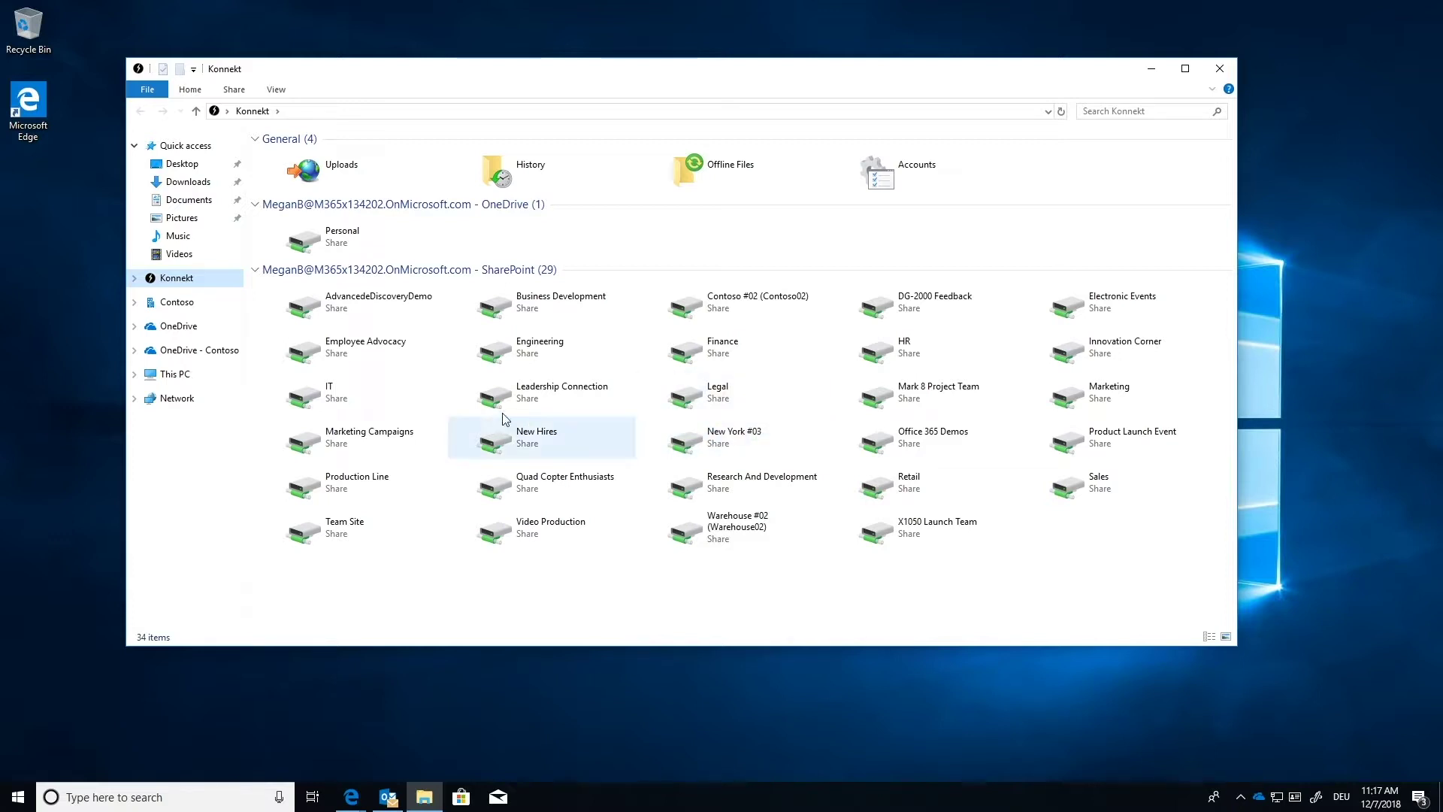
Open the Finance share and examine the Konnekt options available for Annual Financial Report.docx
{"action": "double_click", "coordinate": [744, 355]}
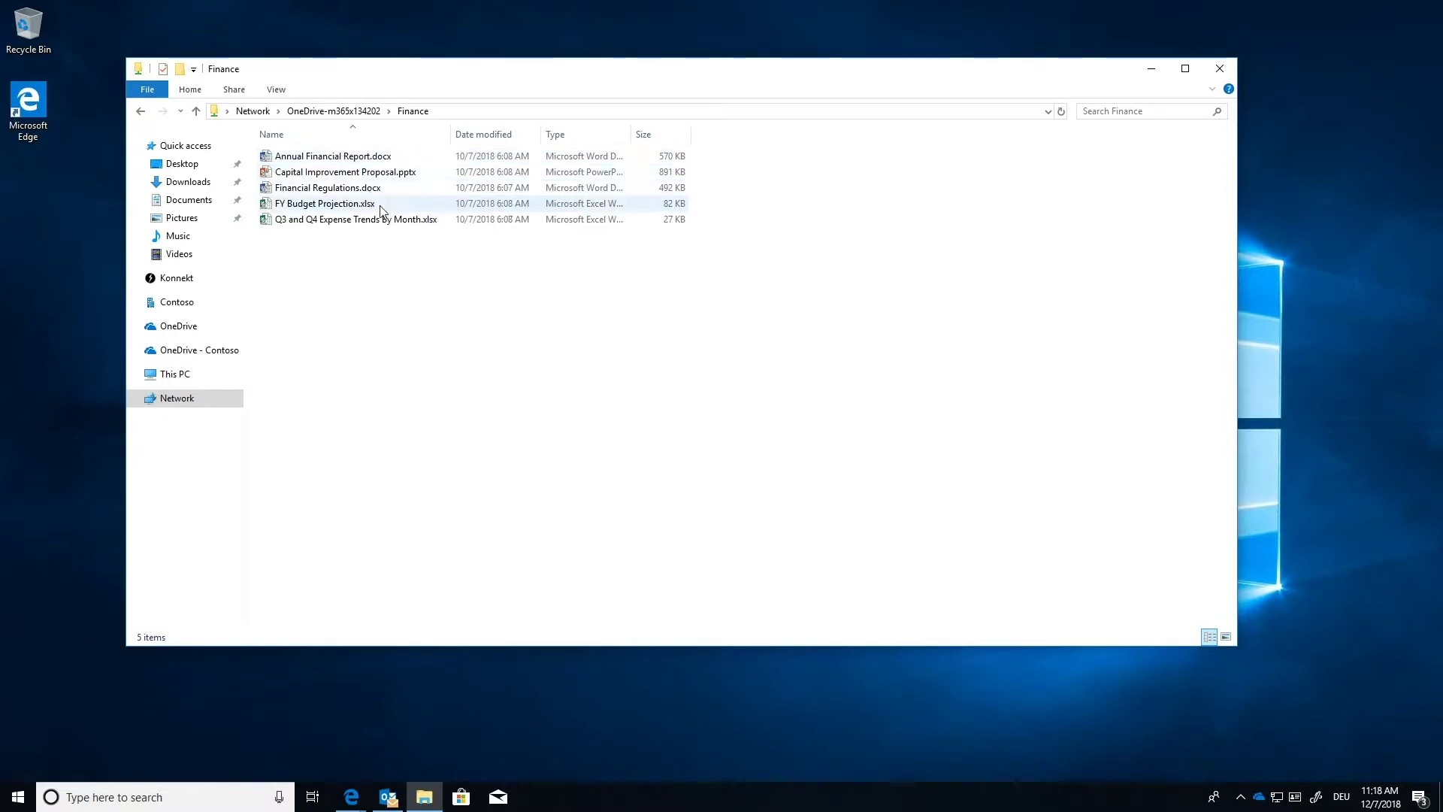
{"action": "right_click", "coordinate": [334, 160]}
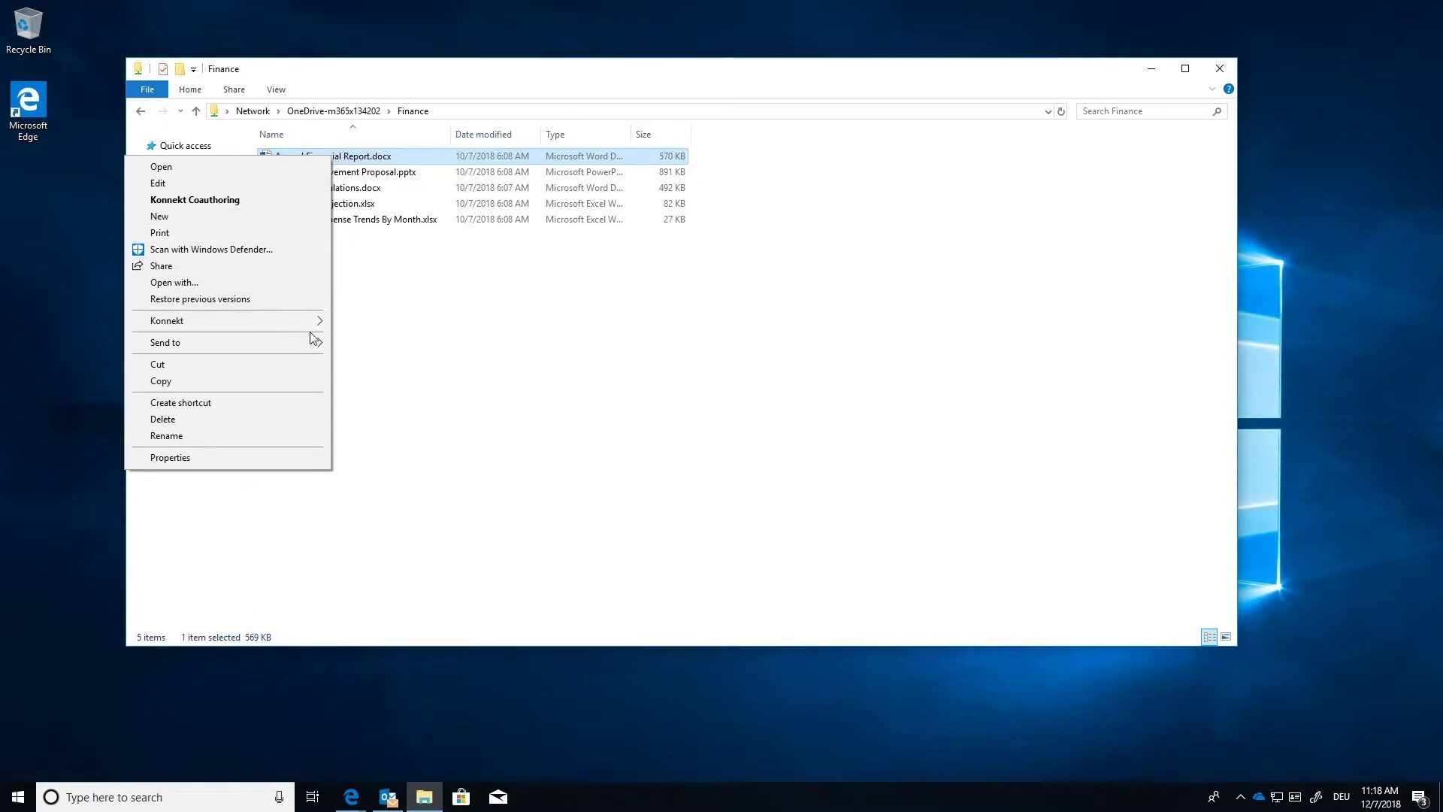
{"action": "left_click", "coordinate": [435, 338]}
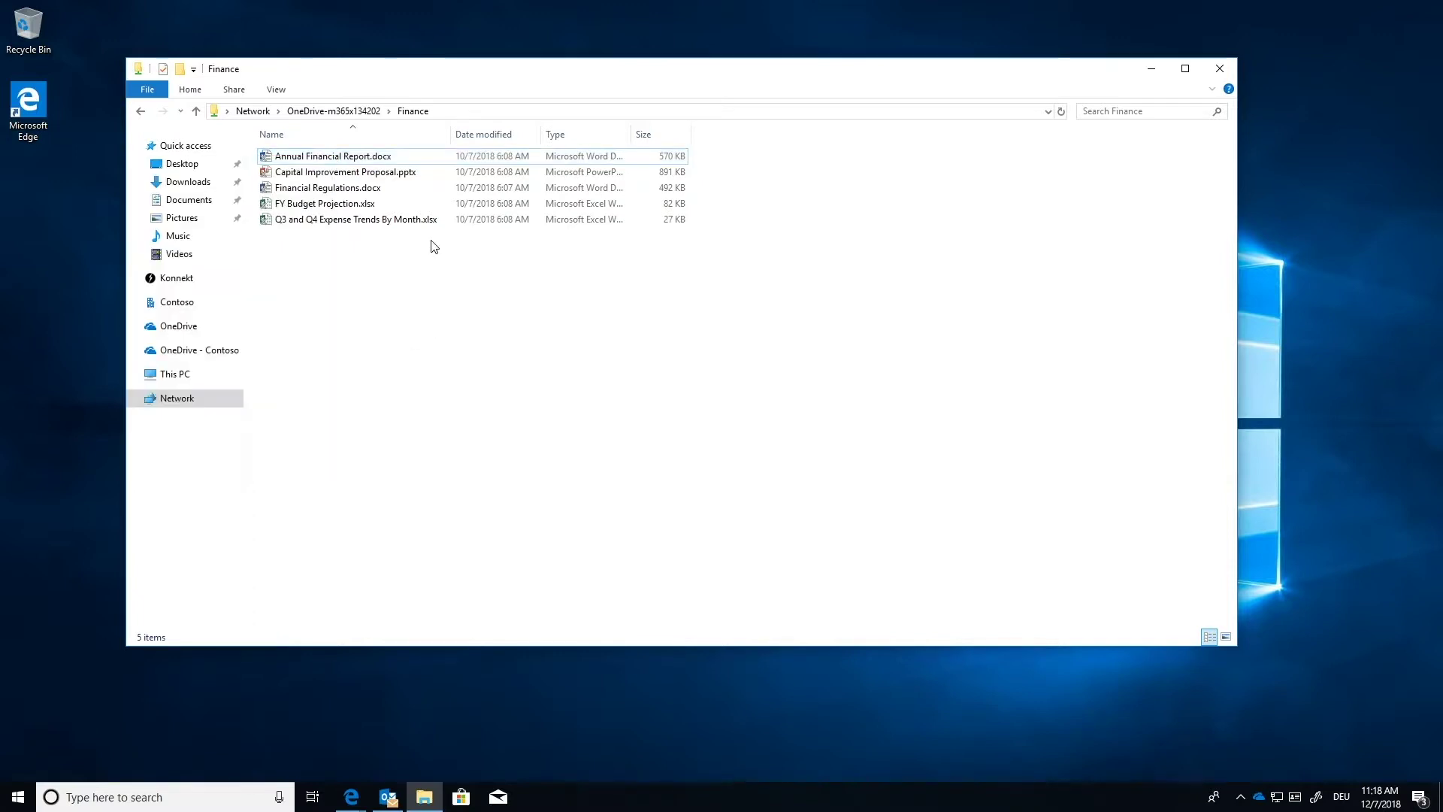
{"action": "right_click", "coordinate": [385, 161]}
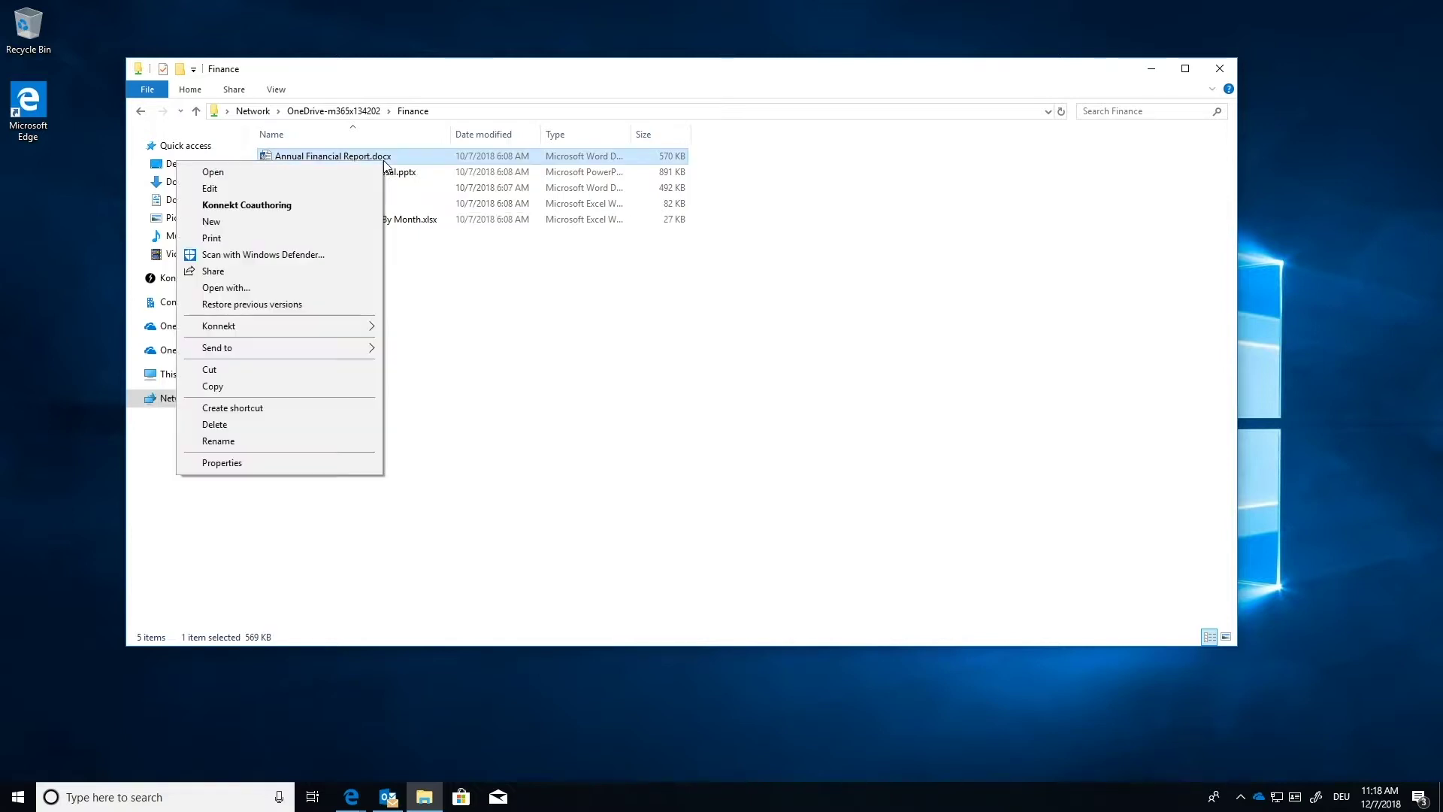
{"action": "mouse_move", "coordinate": [264, 334]}
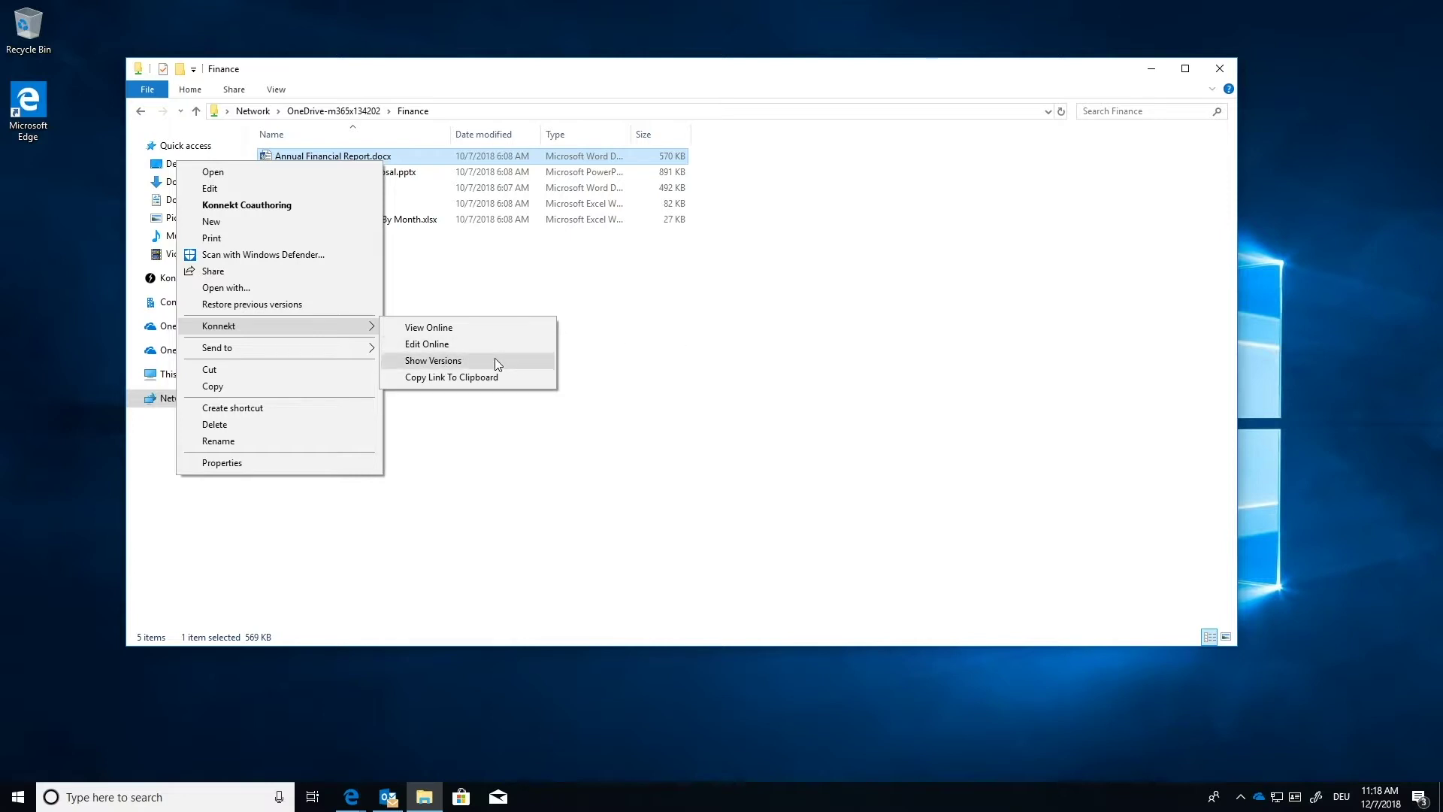
{"action": "left_click", "coordinate": [652, 312]}
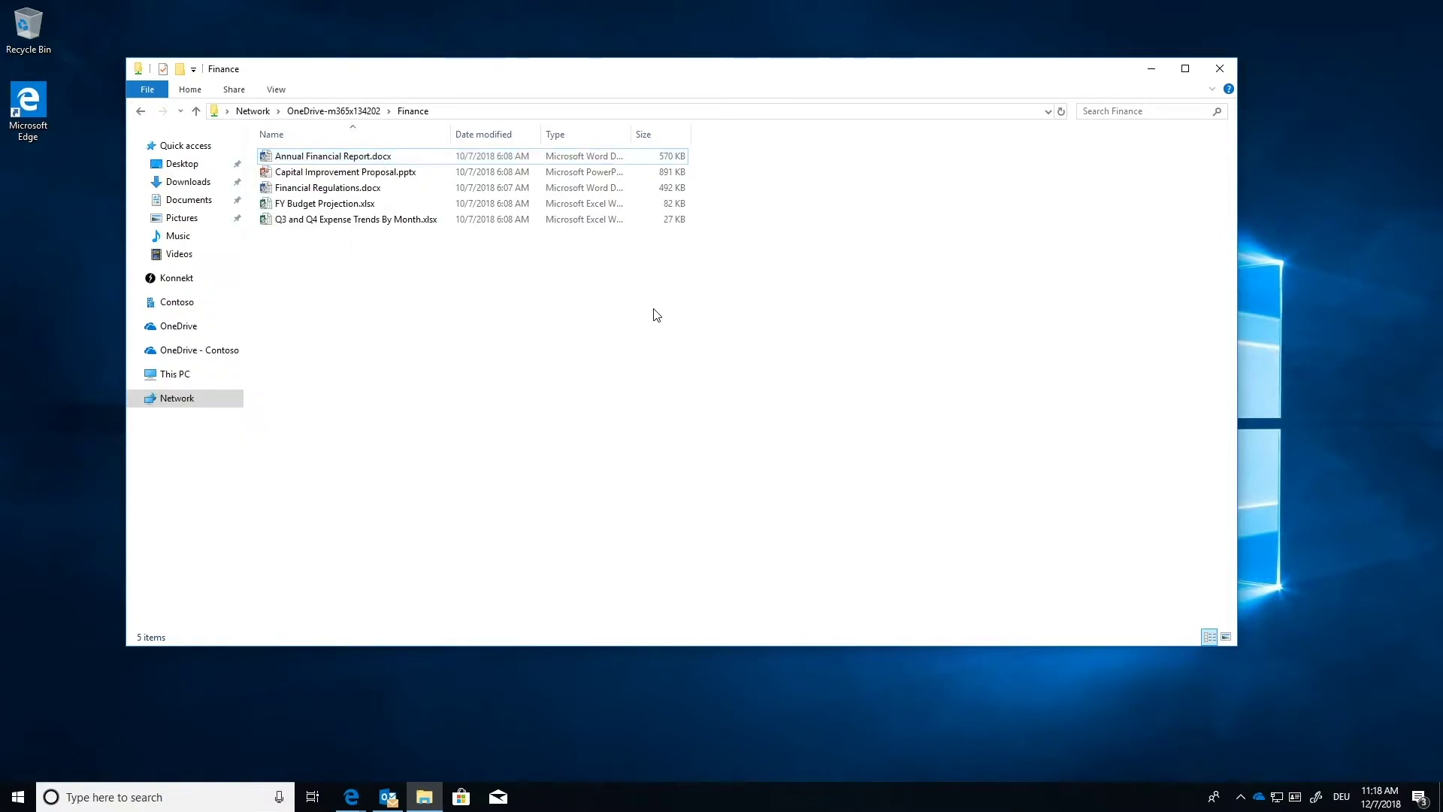
Return to the list of shares, pin the Finance share to Quick access, and open it from there
{"action": "left_click", "coordinate": [324, 111]}
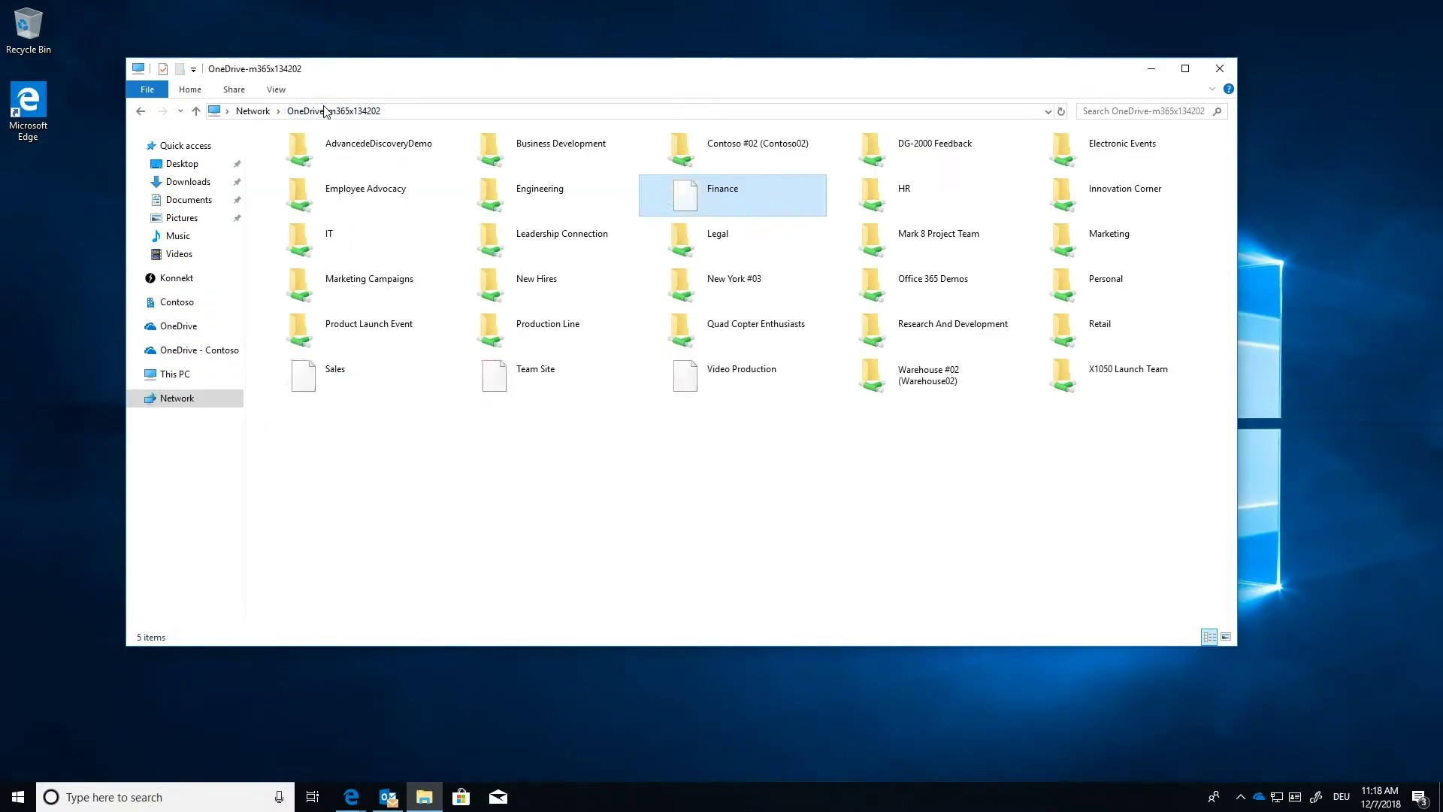
{"action": "right_click", "coordinate": [713, 192]}
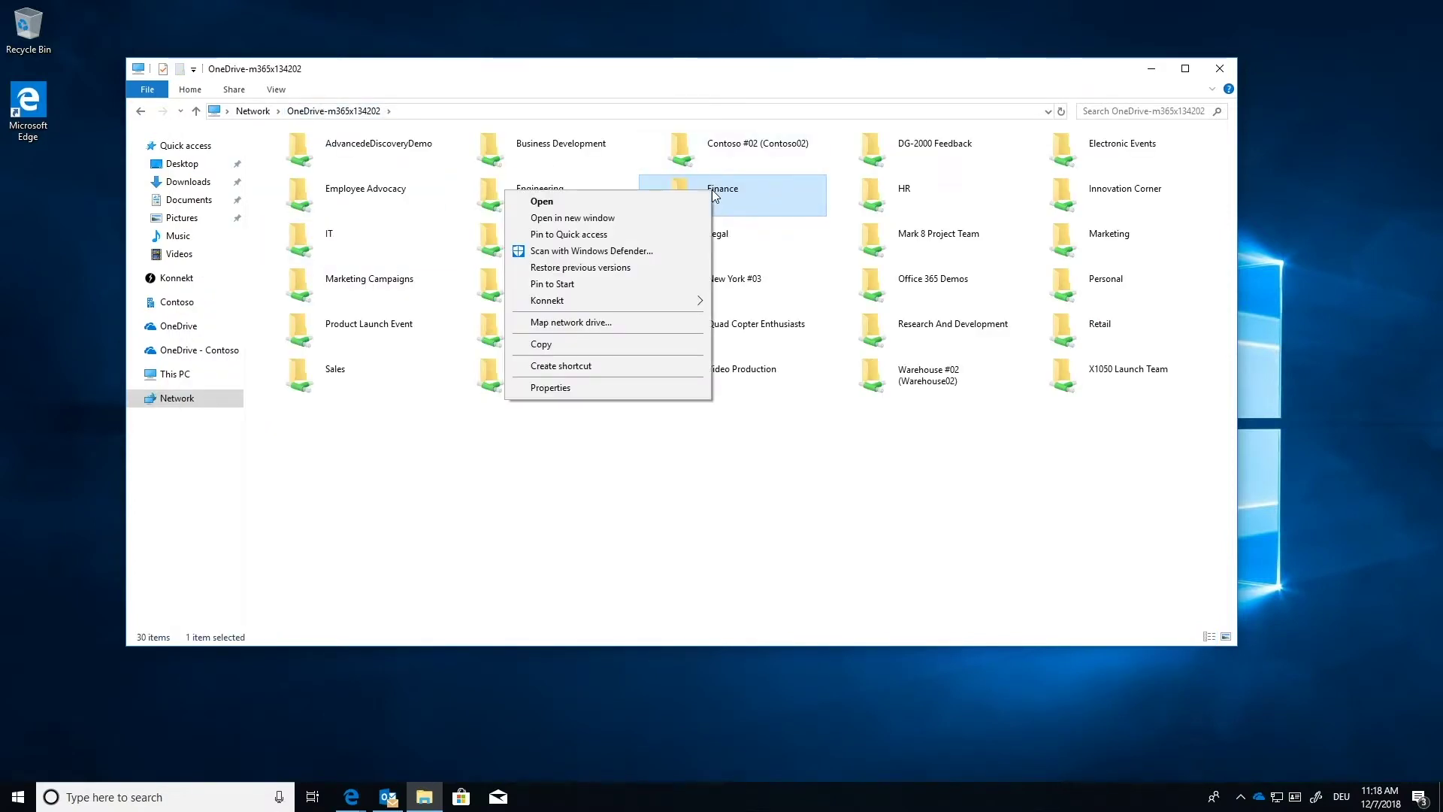
{"action": "left_click", "coordinate": [588, 235]}
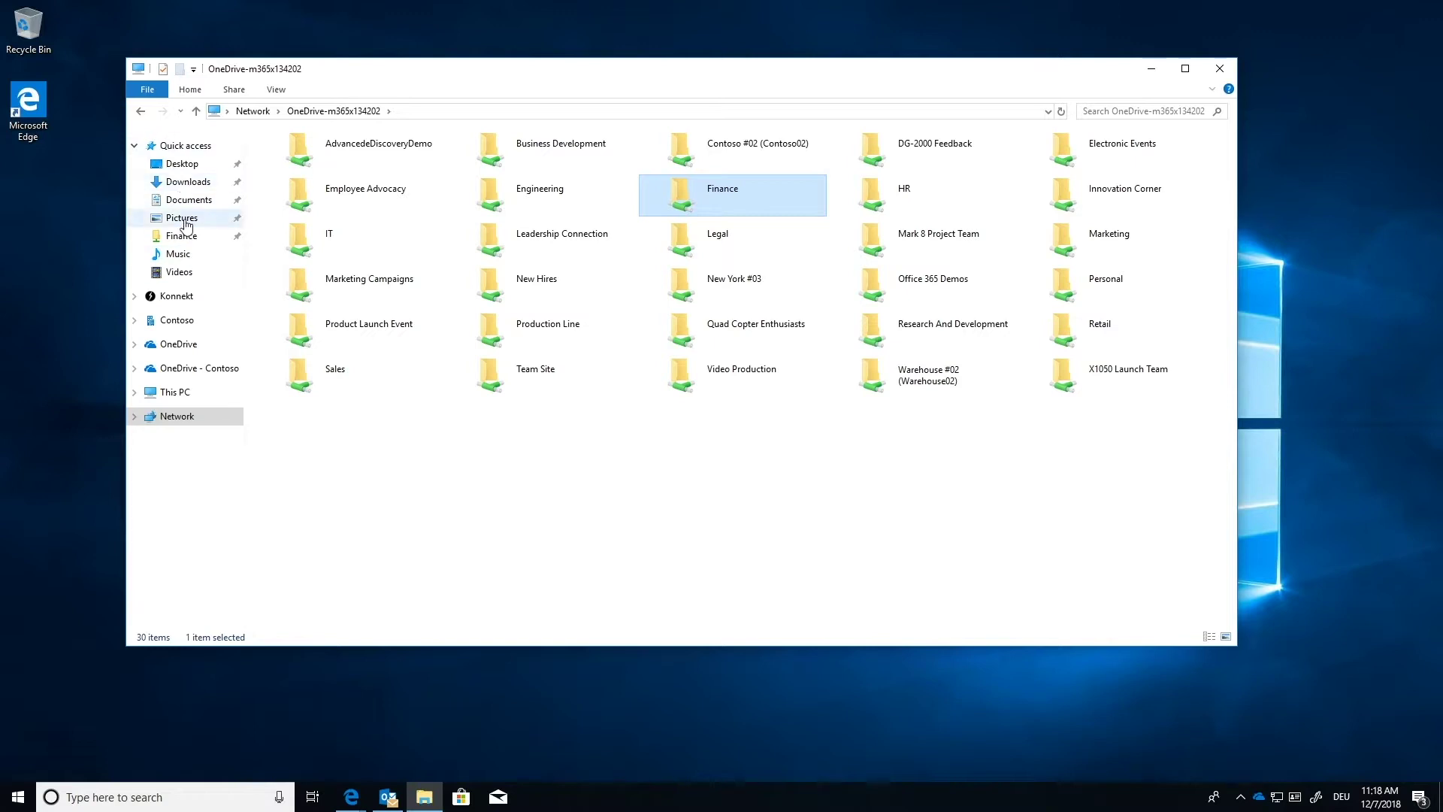
{"action": "left_click", "coordinate": [184, 239]}
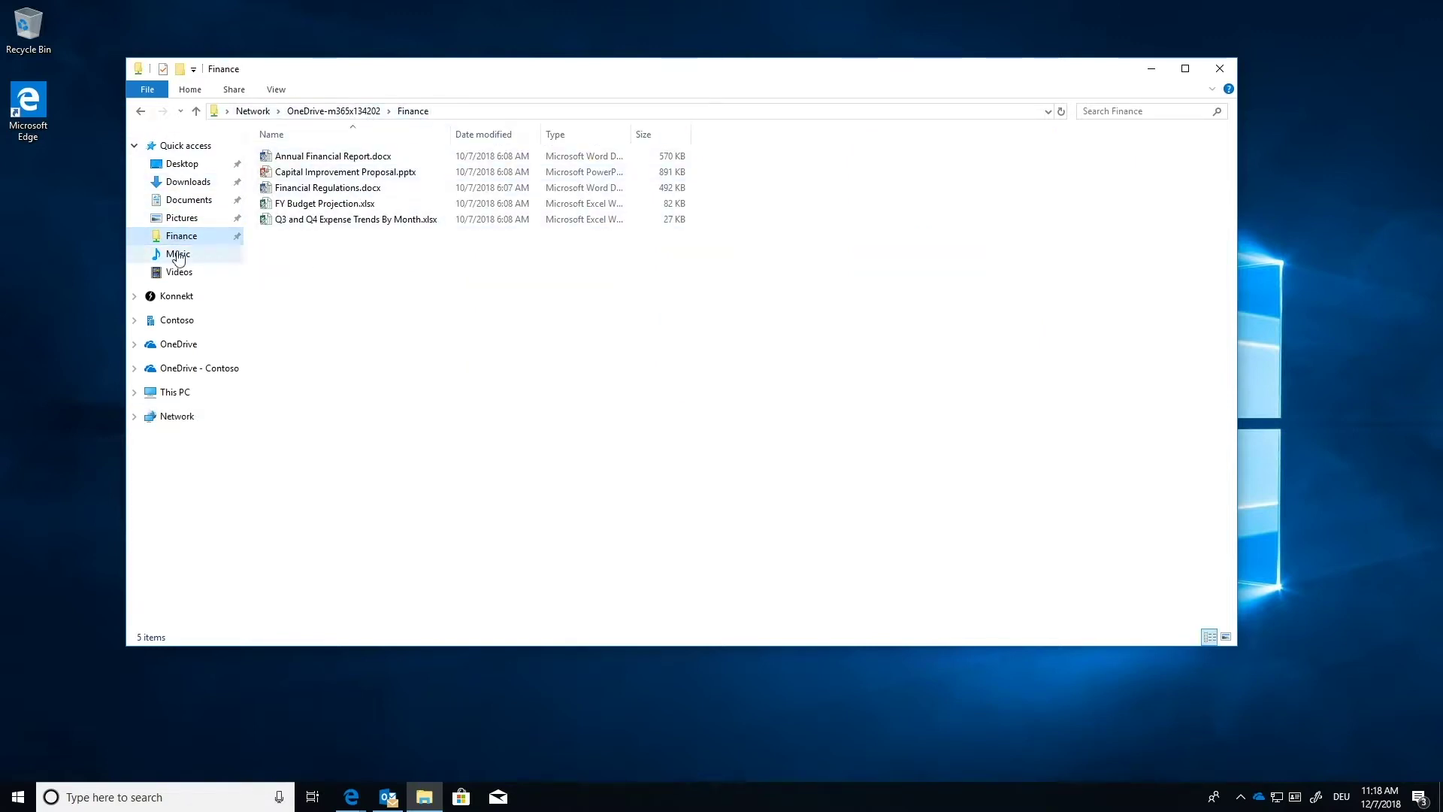
Show the Konnekt overview of shares, then switch to the Office 365 home page in Edge and open SharePoint
{"action": "left_click", "coordinate": [177, 296]}
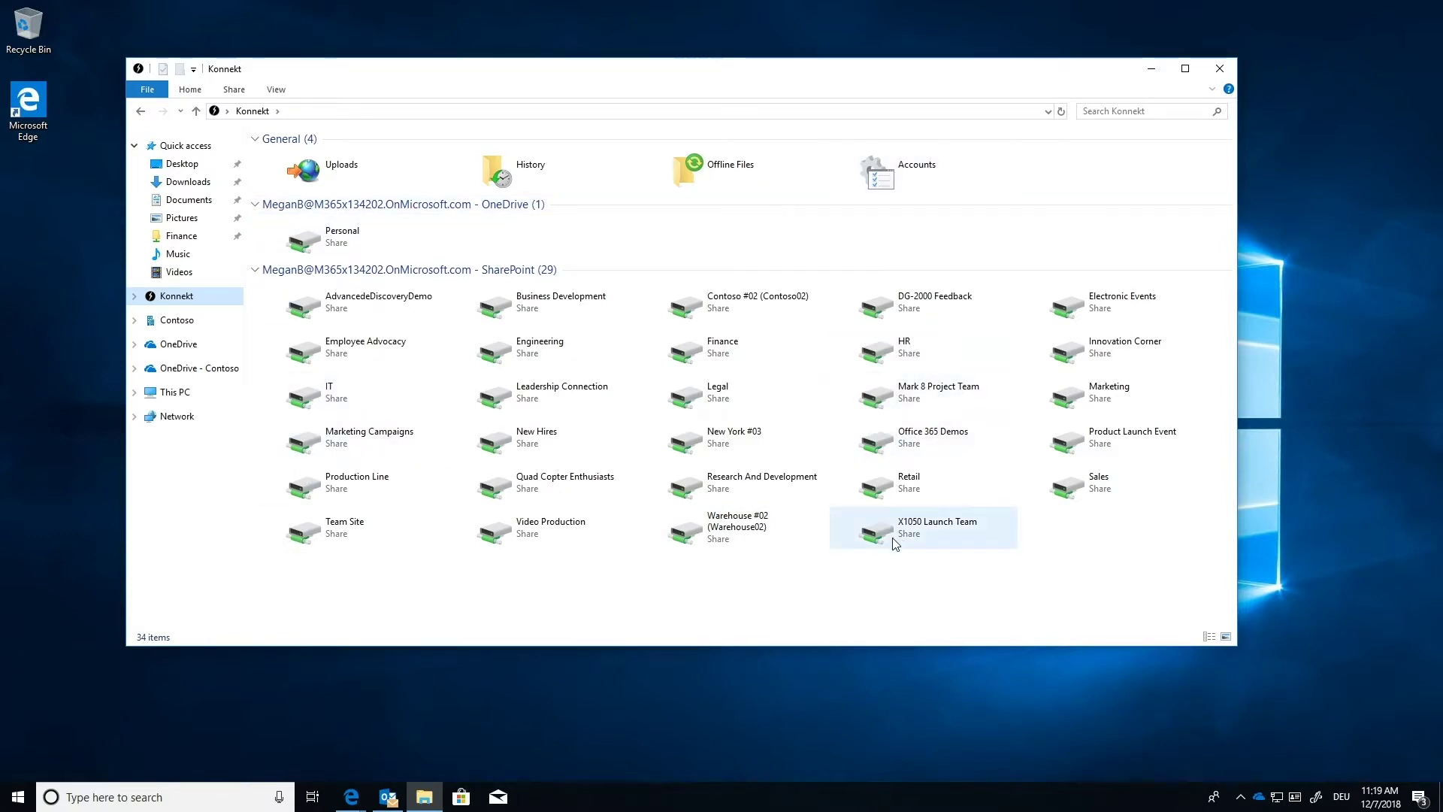
{"action": "mouse_move", "coordinate": [364, 798]}
{"action": "left_mouse_down"}
{"action": "mouse_move", "coordinate": [378, 803]}
{"action": "mouse_move", "coordinate": [363, 798]}
{"action": "left_mouse_up"}
{"action": "mouse_move", "coordinate": [355, 776]}
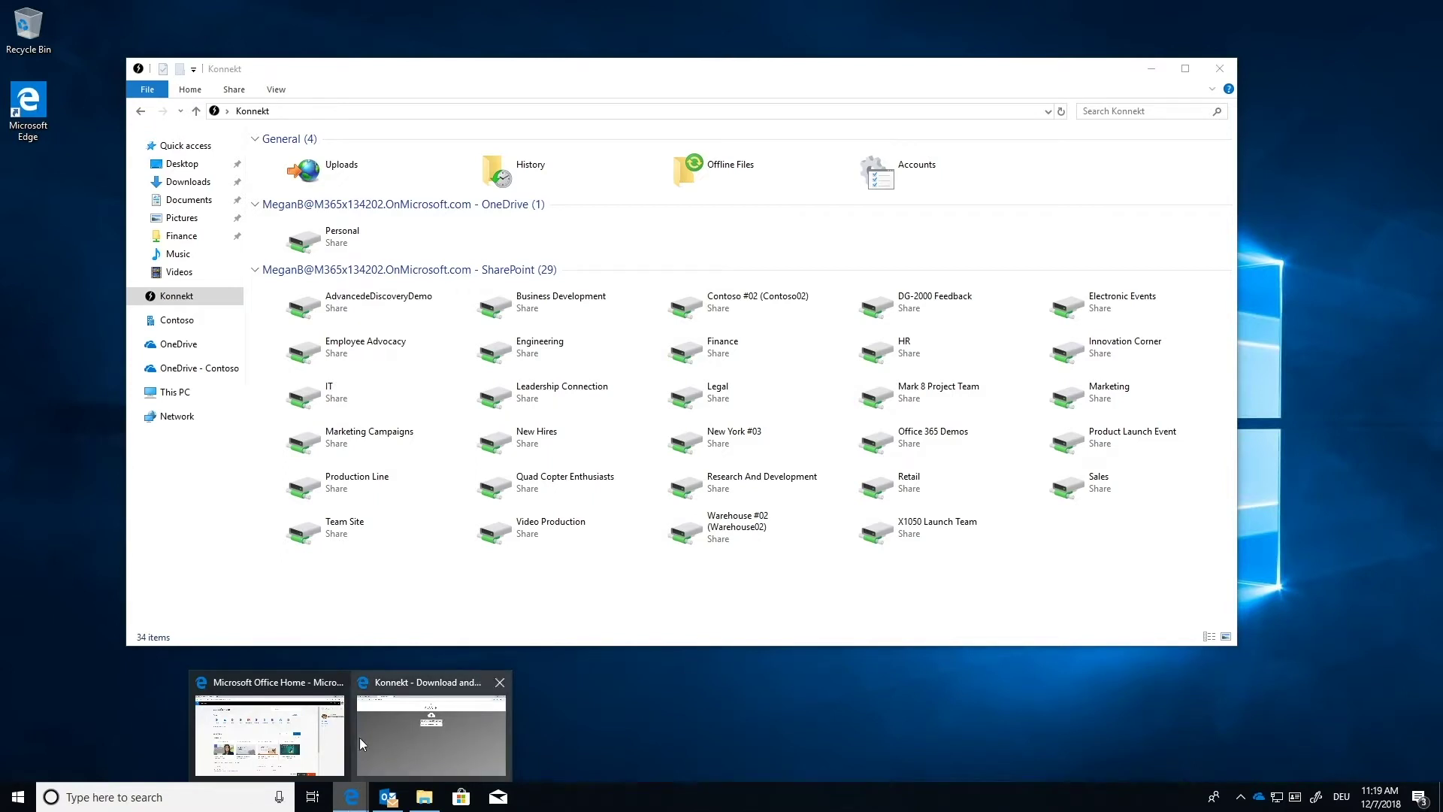
{"action": "left_click", "coordinate": [330, 735]}
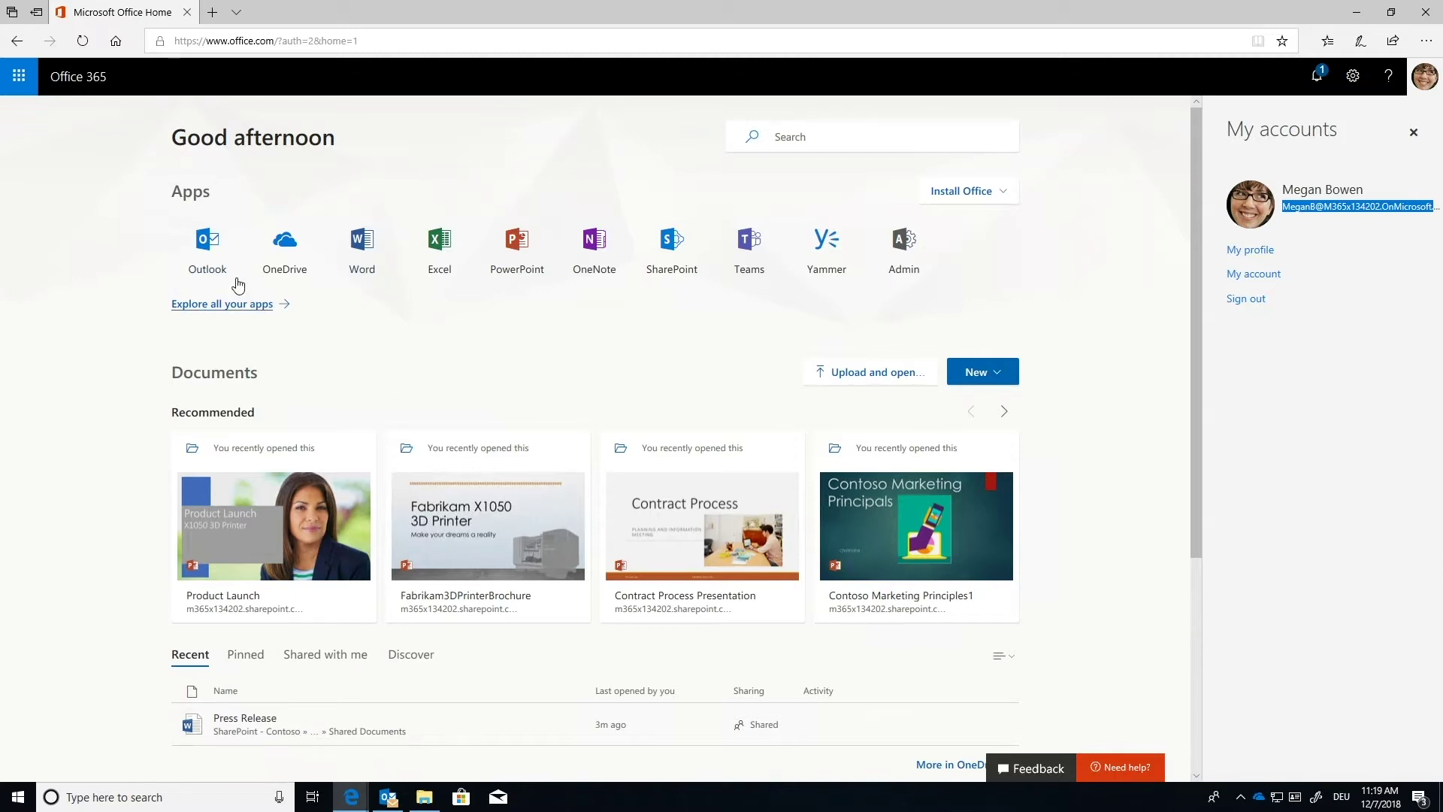
{"action": "left_click", "coordinate": [686, 258]}
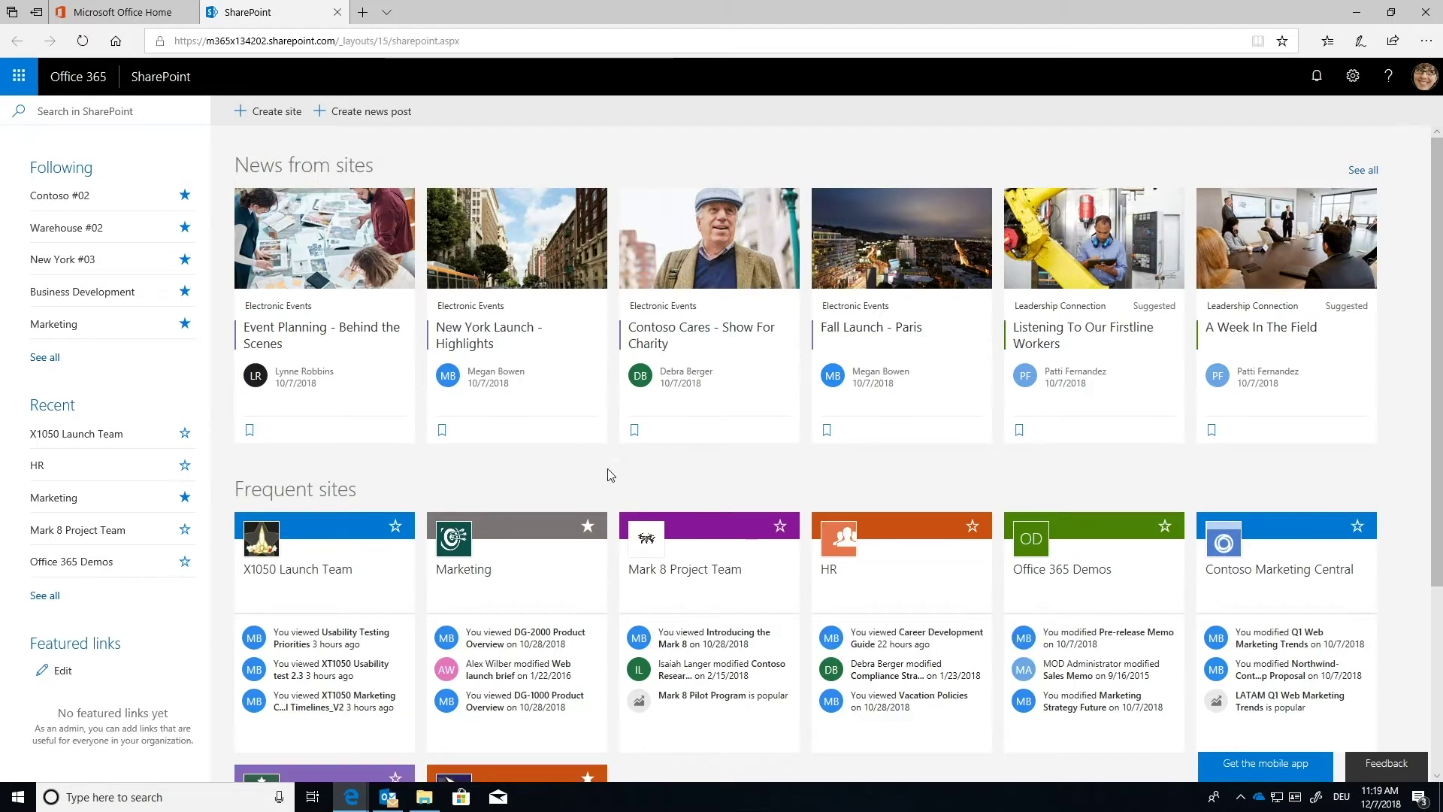
Search SharePoint for "finance" and open the document library of the Finance site
{"action": "left_click", "coordinate": [131, 111]}
{"action": "type", "text": "fiance"}
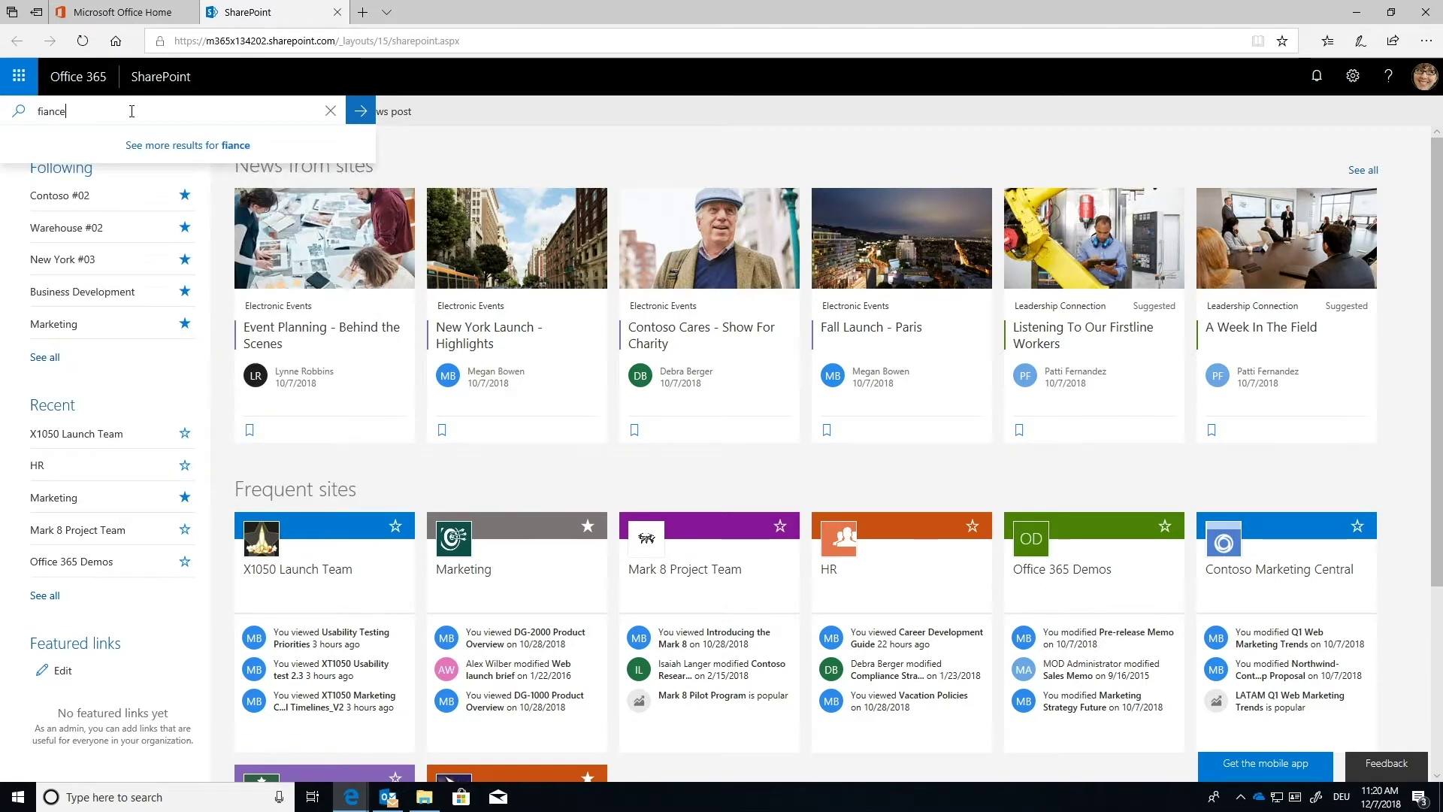
{"action": "key", "text": "BackSpace"}
{"action": "key", "text": "BackSpace"}
{"action": "key", "text": "BackSpace"}
{"action": "key", "text": "BackSpace"}
{"action": "type", "text": "nacn"}
{"action": "key", "text": "BackSpace"}
{"action": "key", "text": "BackSpace"}
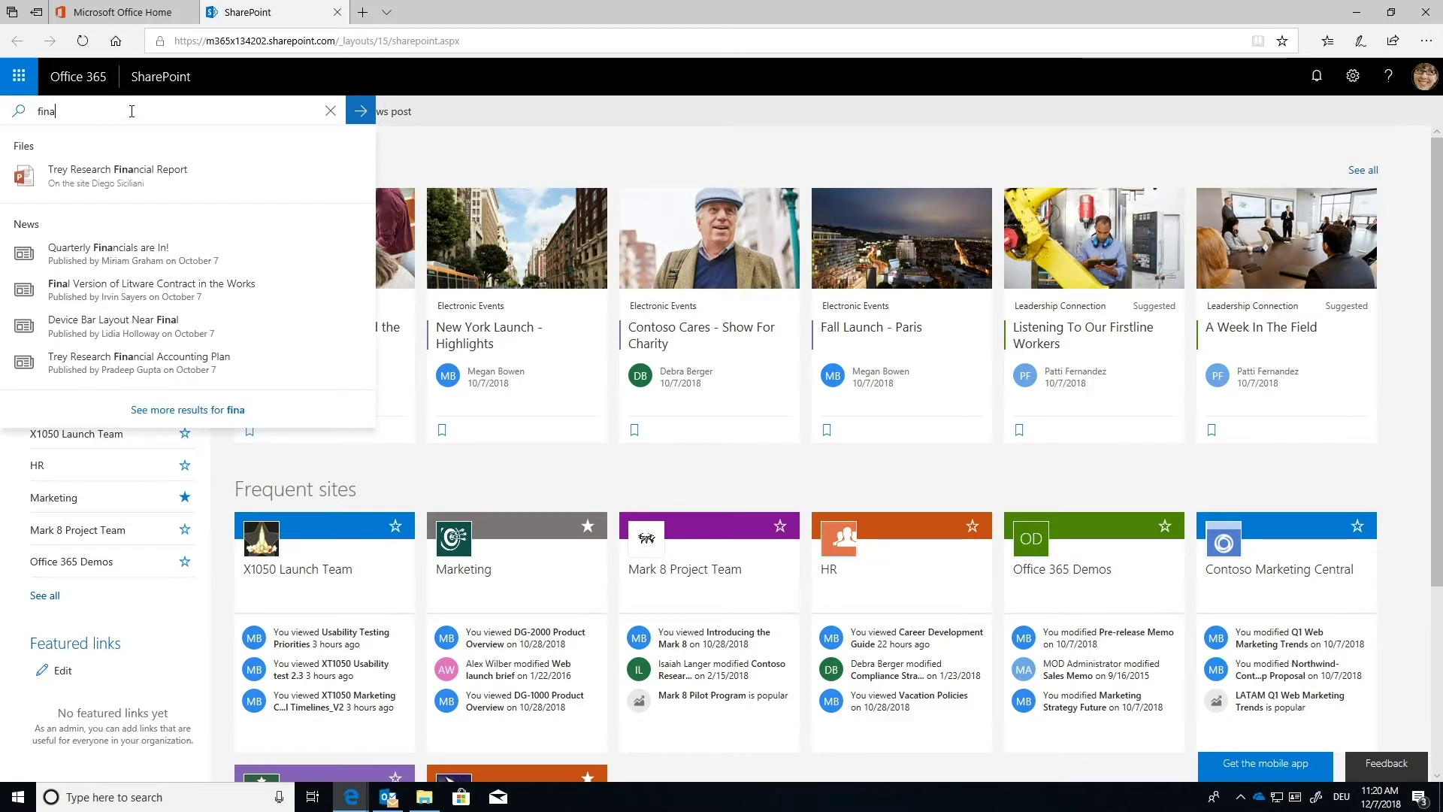
{"action": "type", "text": "nce"}
{"action": "key", "text": "Return"}
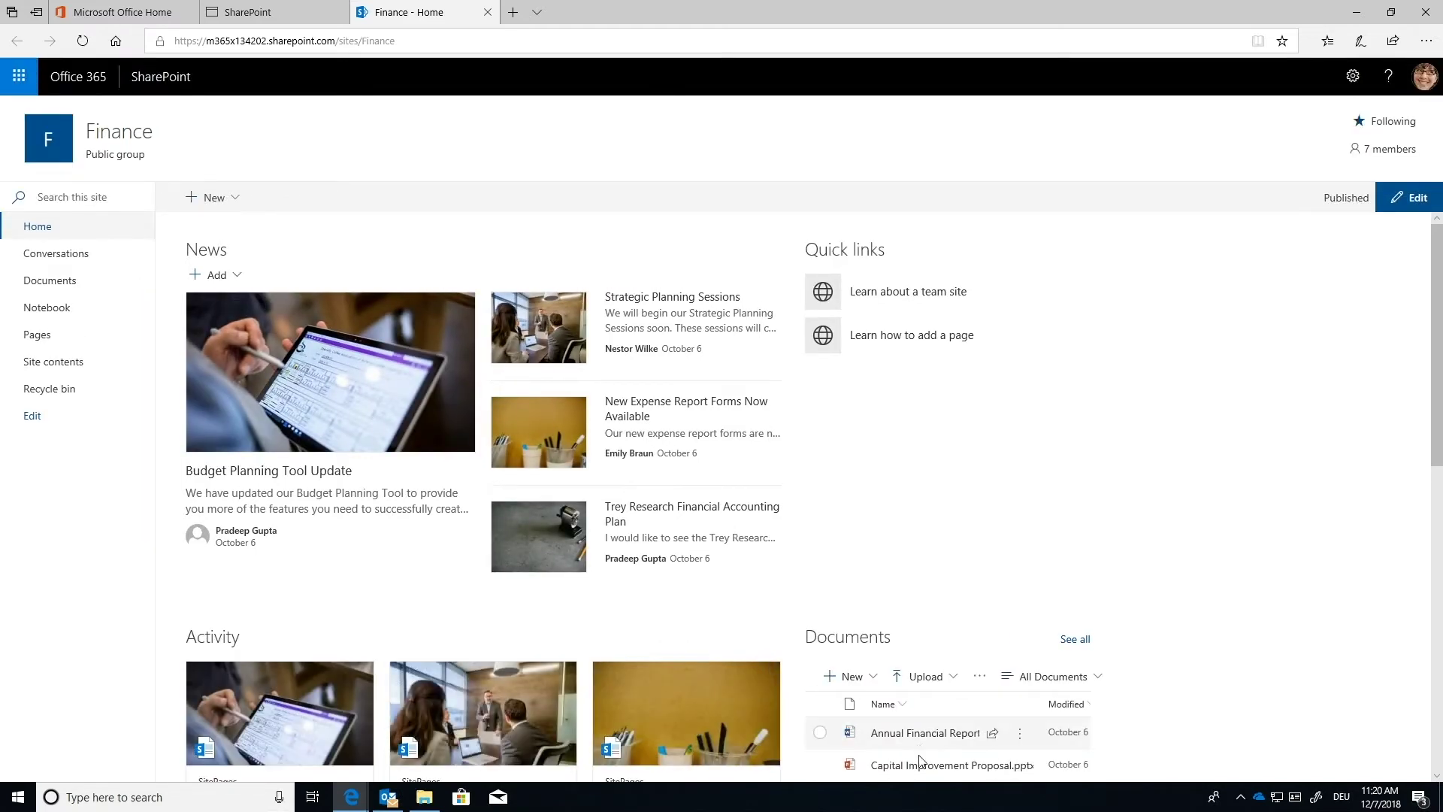
{"action": "left_click", "coordinate": [49, 281]}
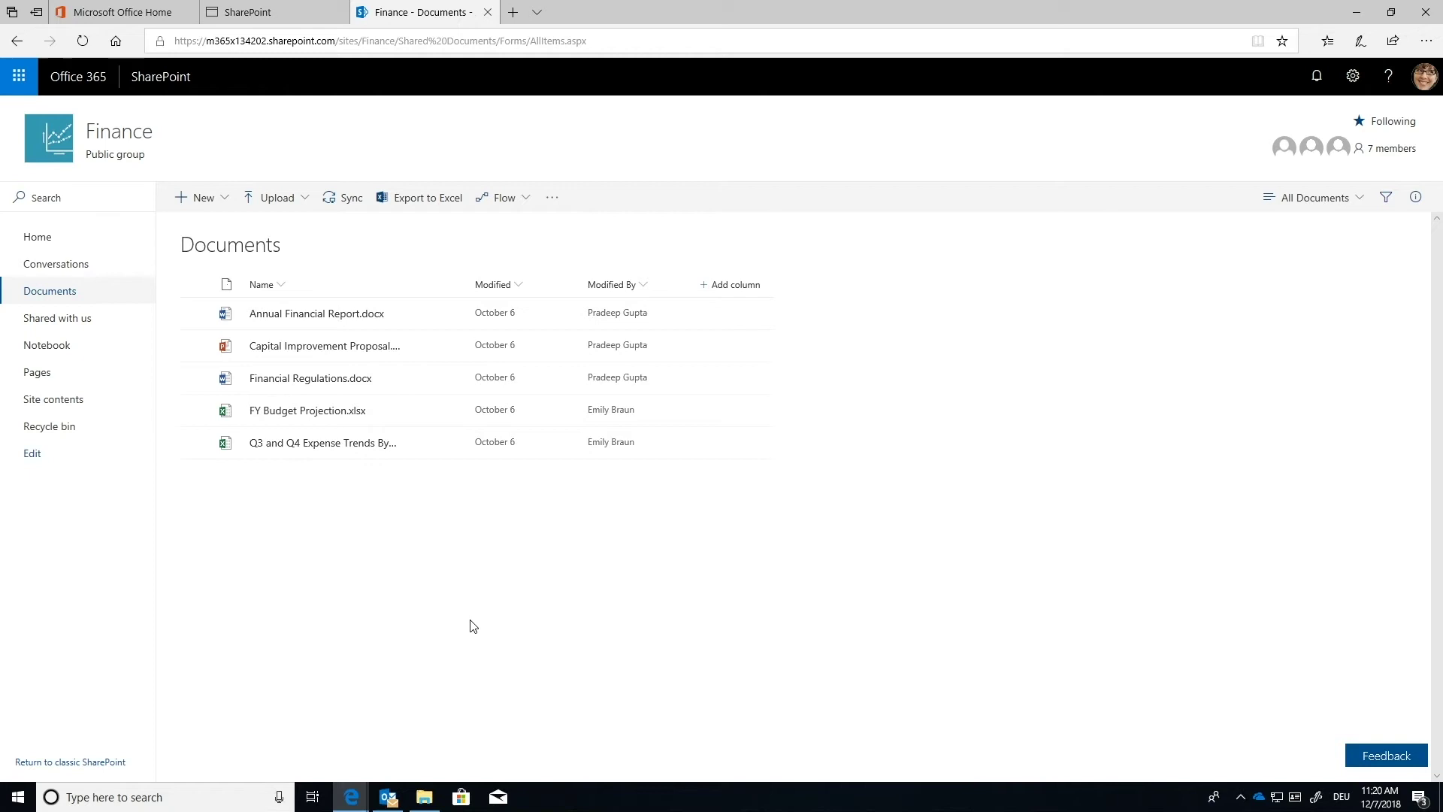
Switch to File Explorer, open the Leadership Connection share, and use Konnekt to open New Litware-Contoso Partnership.docx in Word Online
{"action": "left_click", "coordinate": [425, 798]}
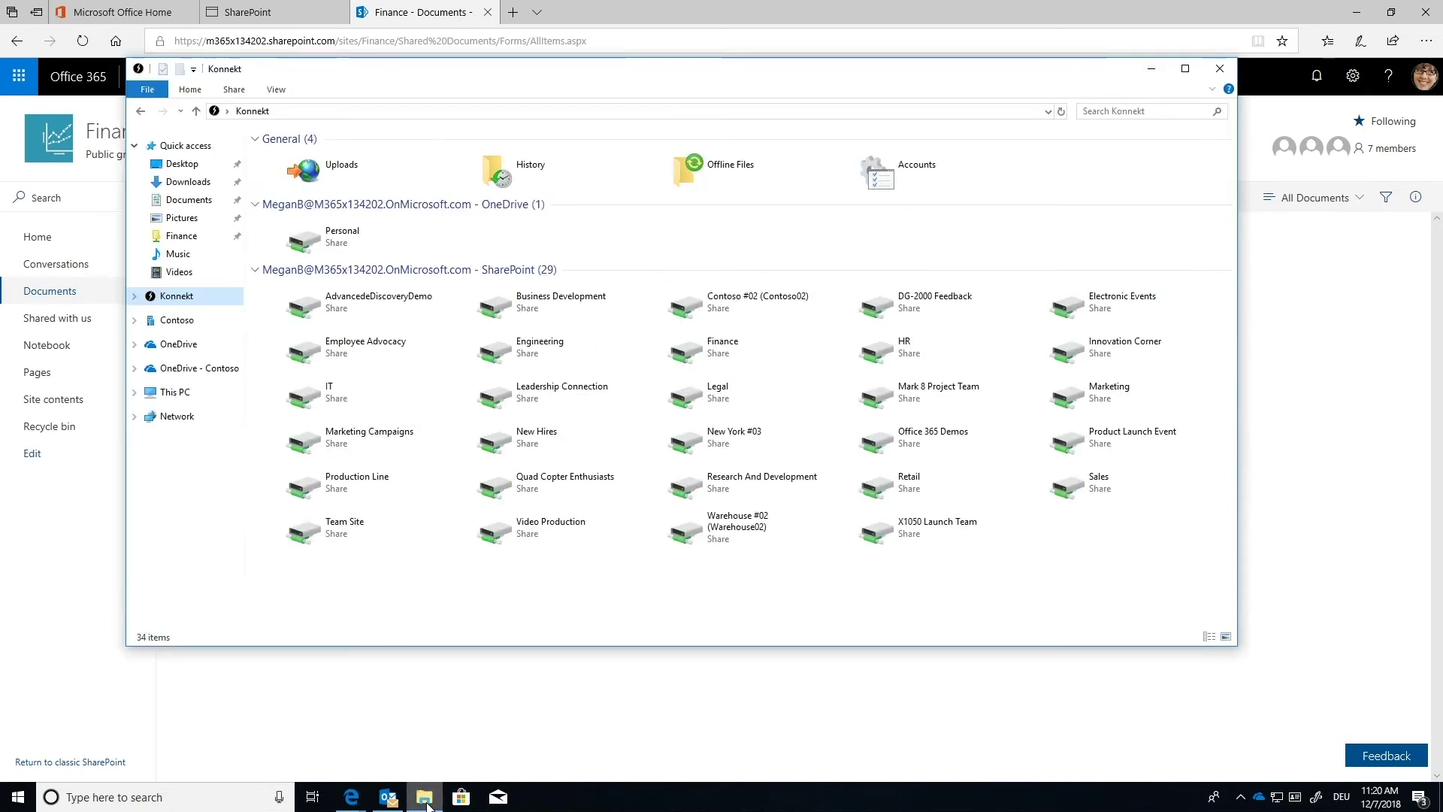
{"action": "double_click", "coordinate": [534, 406]}
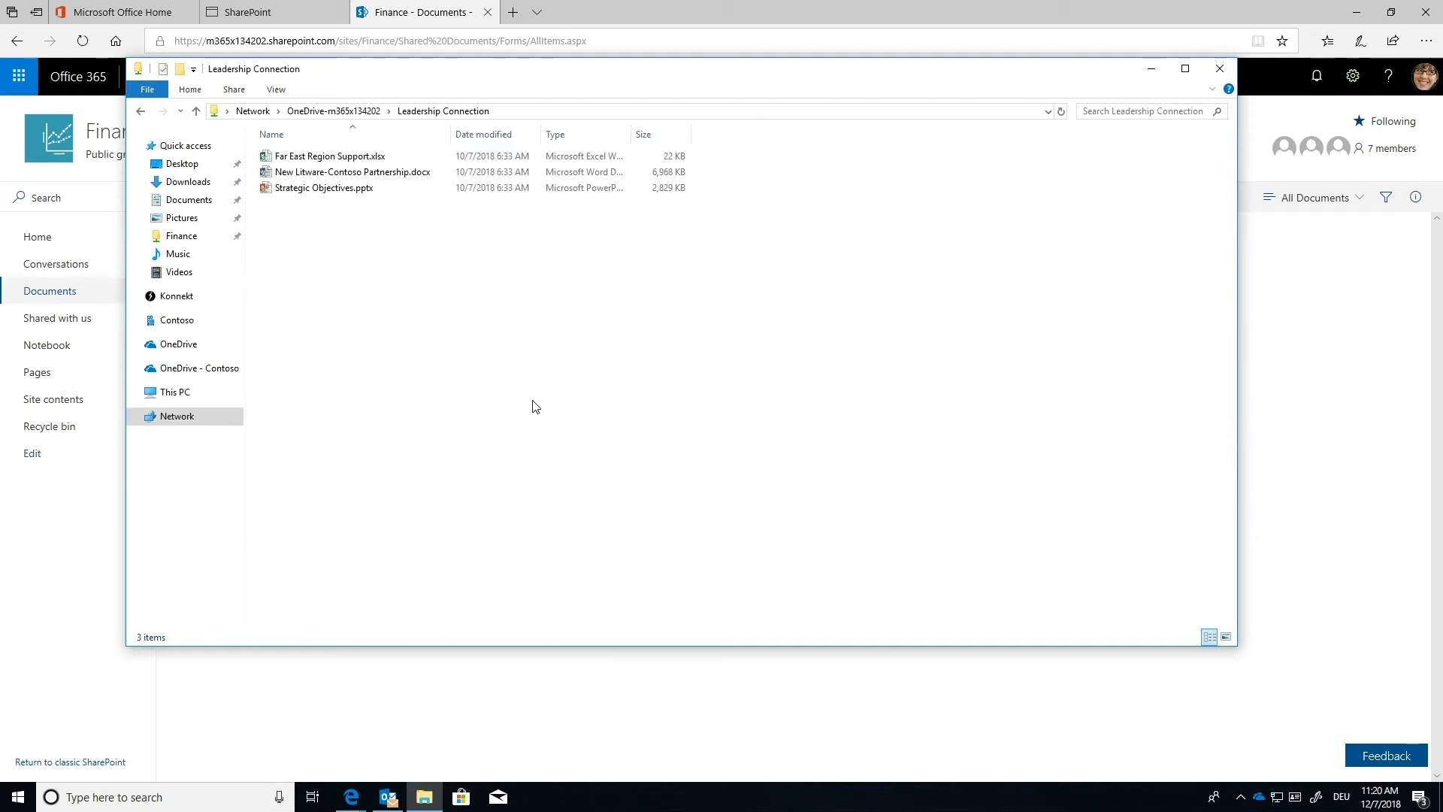
{"action": "right_click", "coordinate": [365, 175]}
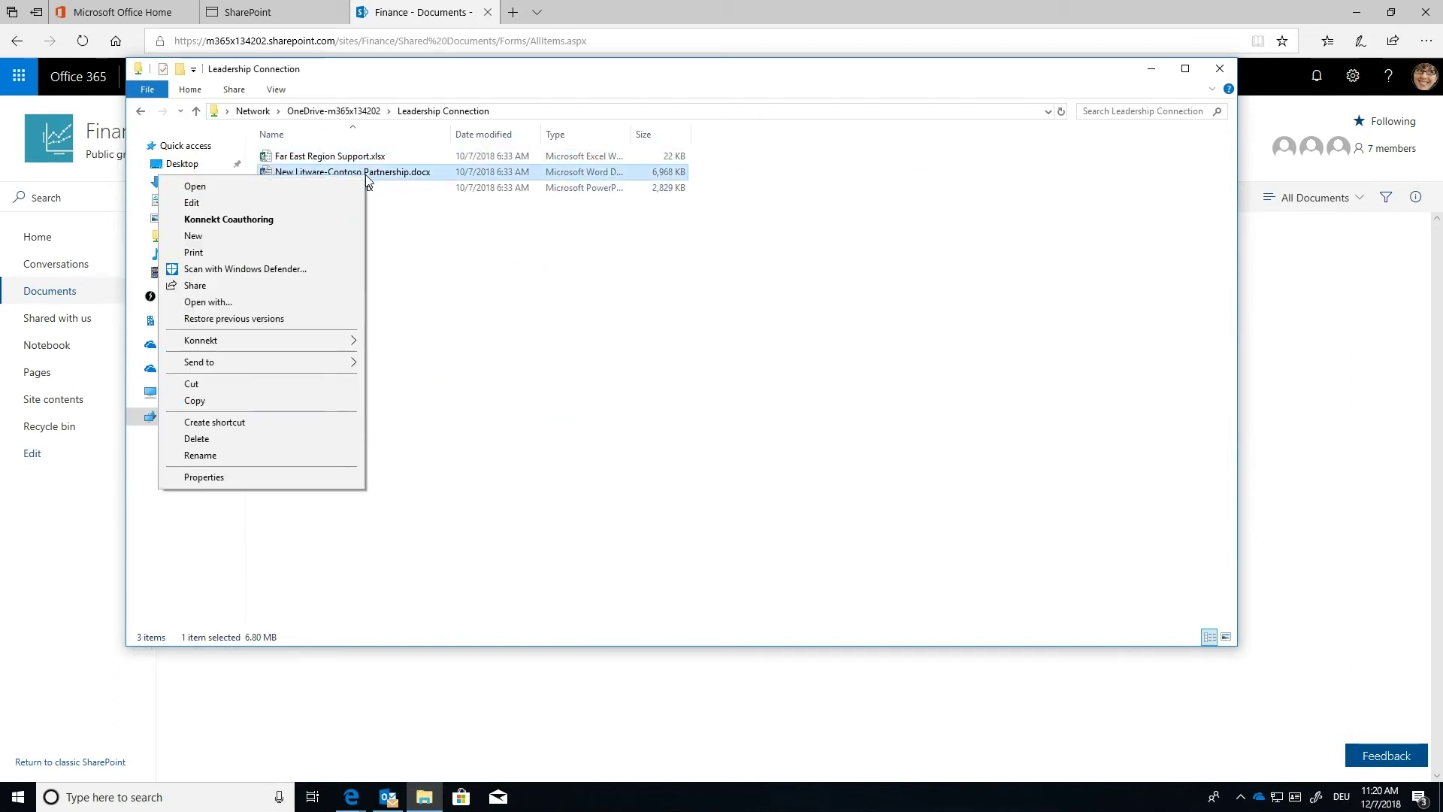
{"action": "mouse_move", "coordinate": [267, 340]}
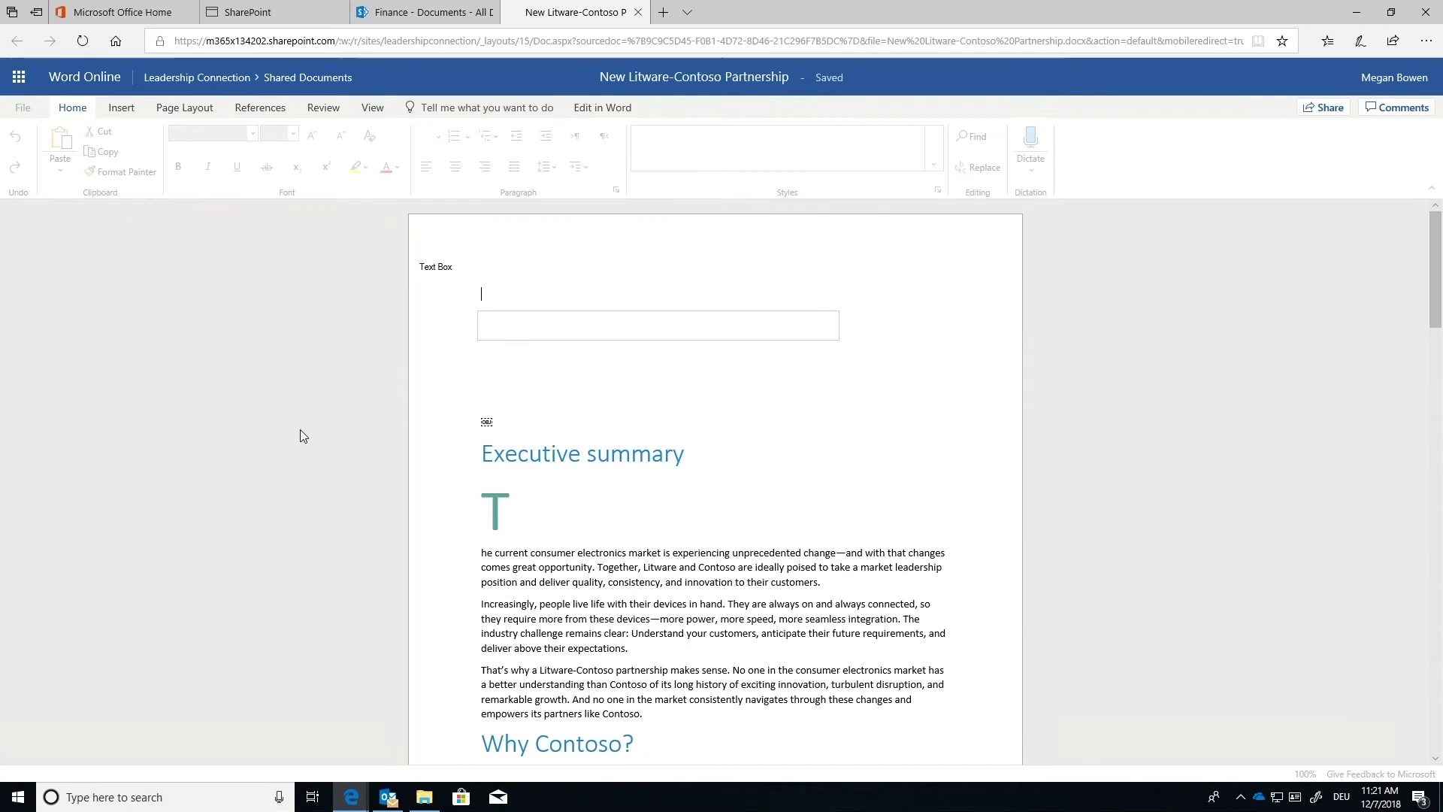
Minimize the browser and File Explorer windows, then show the hidden notification icons
{"action": "left_click", "coordinate": [23, 83]}
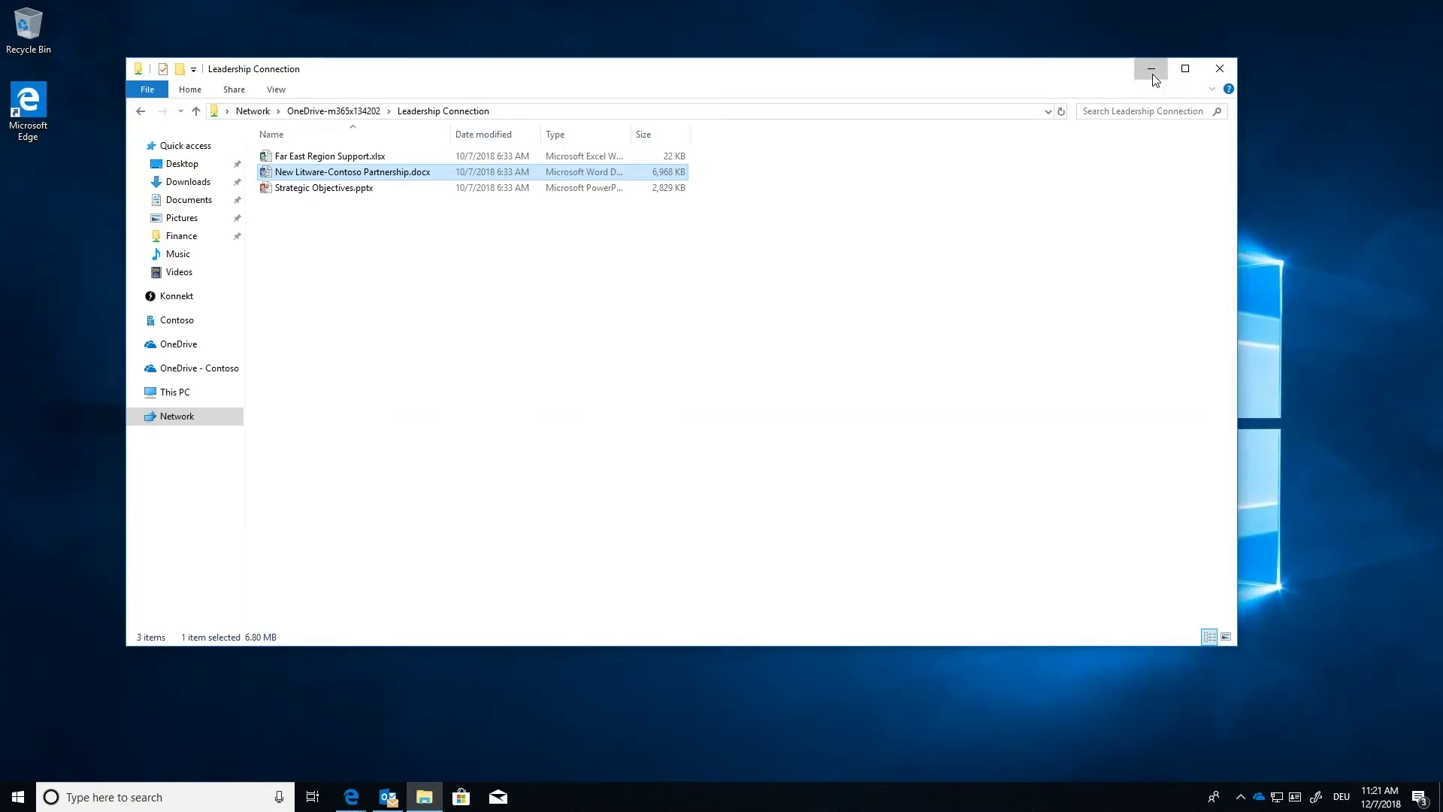
{"action": "left_click", "coordinate": [1150, 68]}
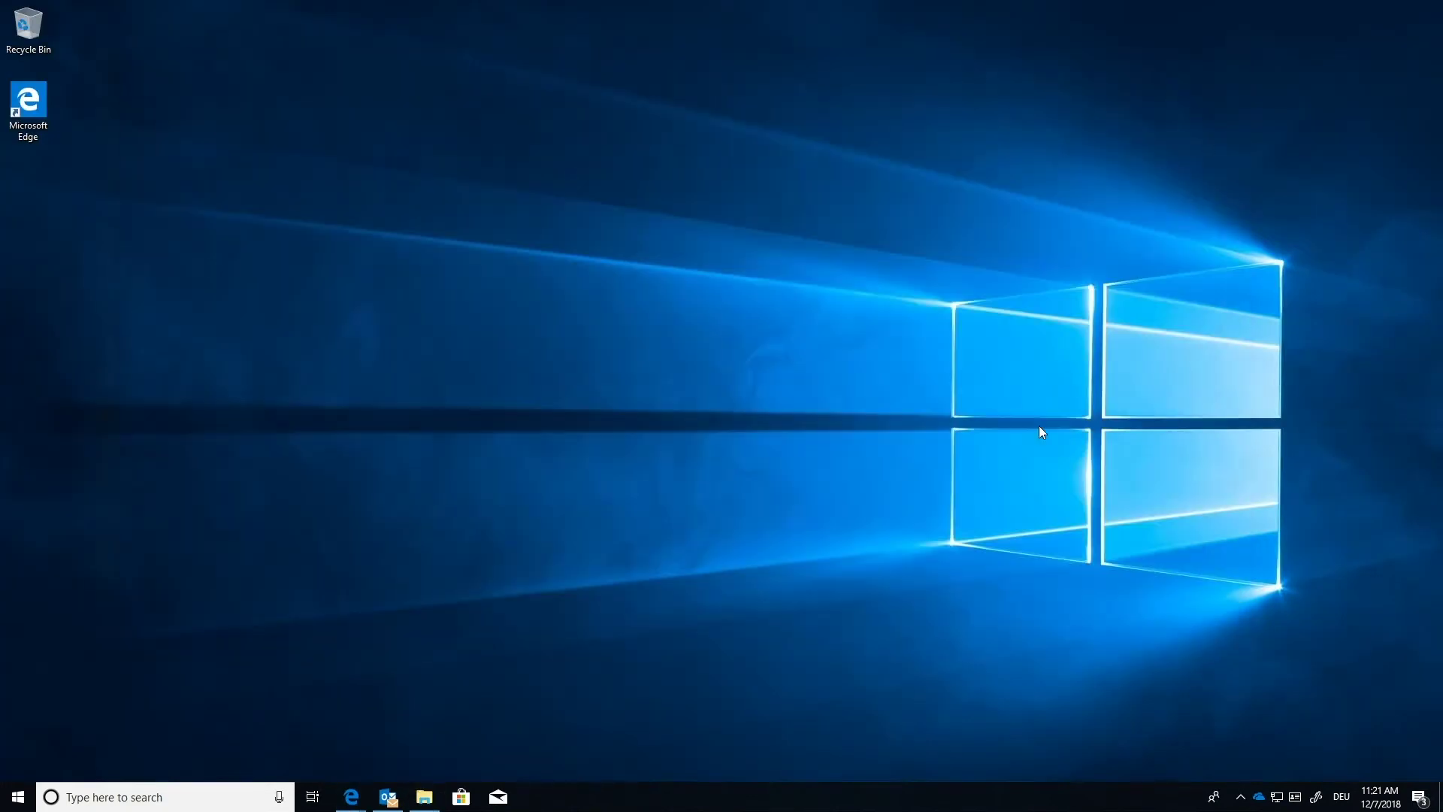
{"action": "left_click", "coordinate": [1242, 797]}
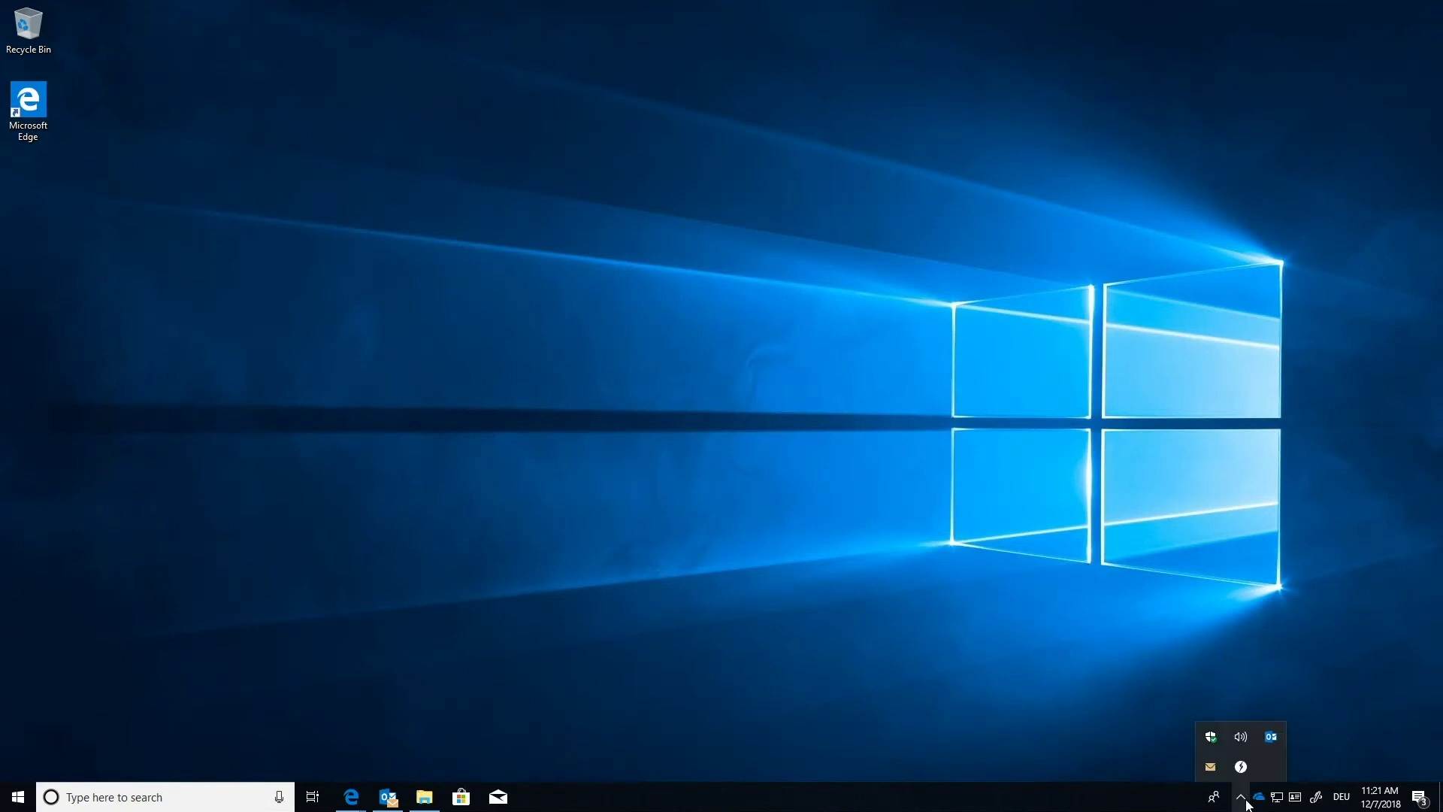